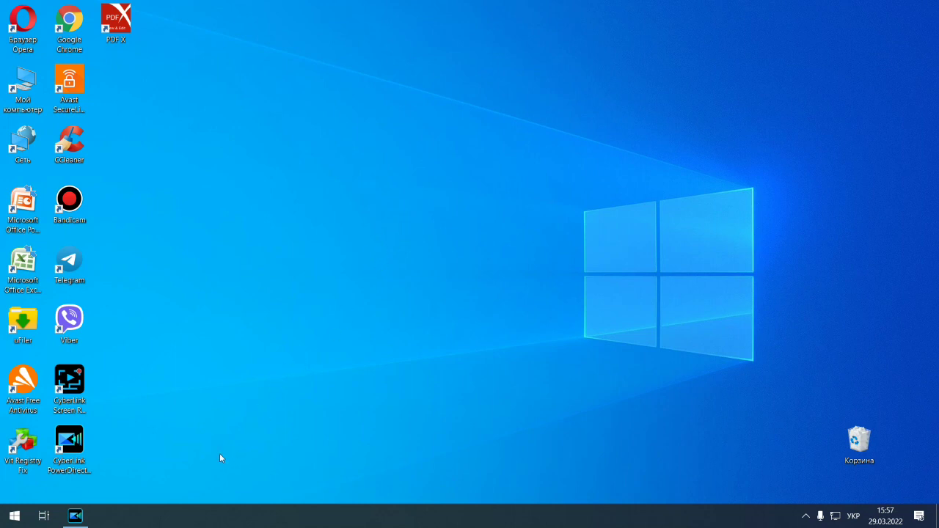
# - Switch to CyberLink PowerDirector and play the motorcycle clip in stages to check where the licence plate is visible, stopping playback at the end
pyautogui.click(77, 522)
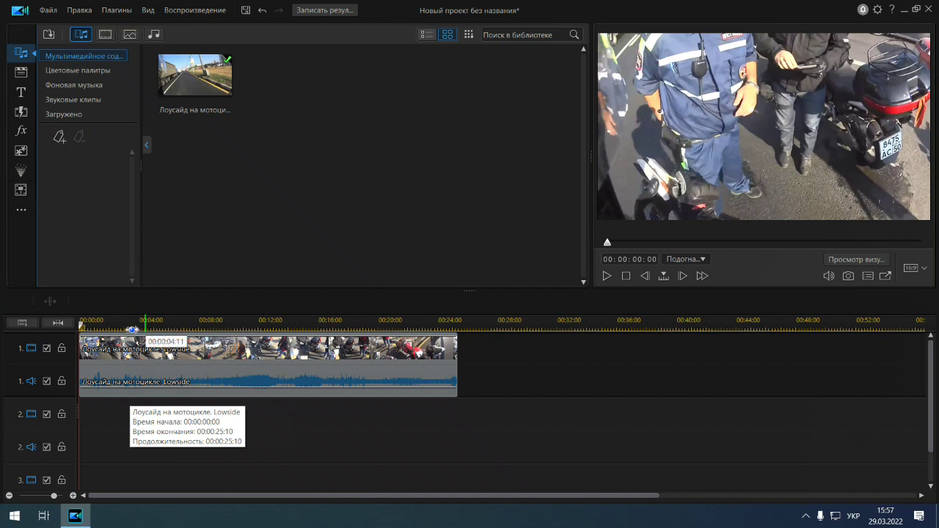
pyautogui.click(607, 276)
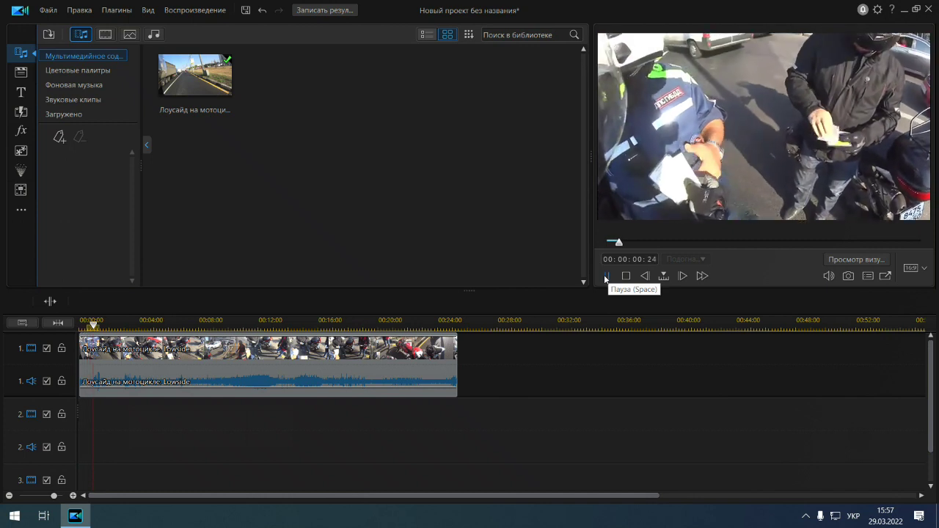
pyautogui.click(606, 277)
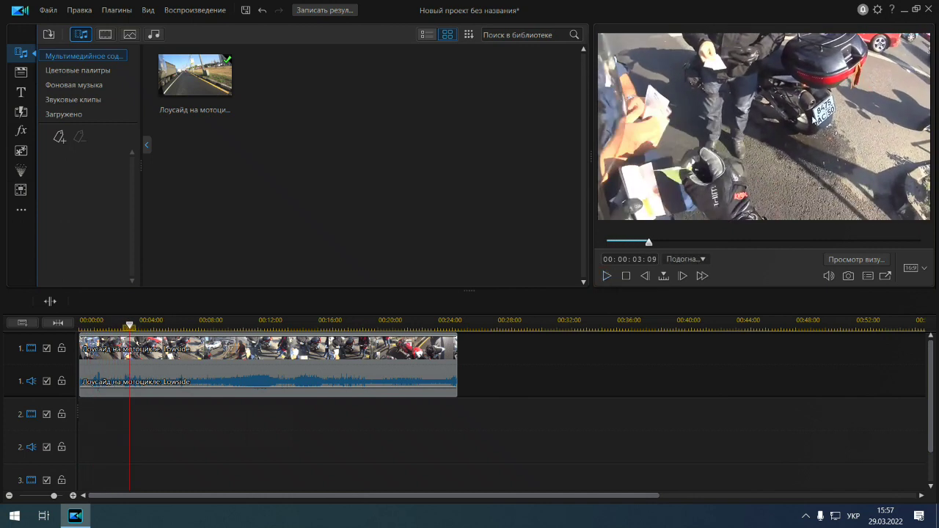
pyautogui.click(607, 279)
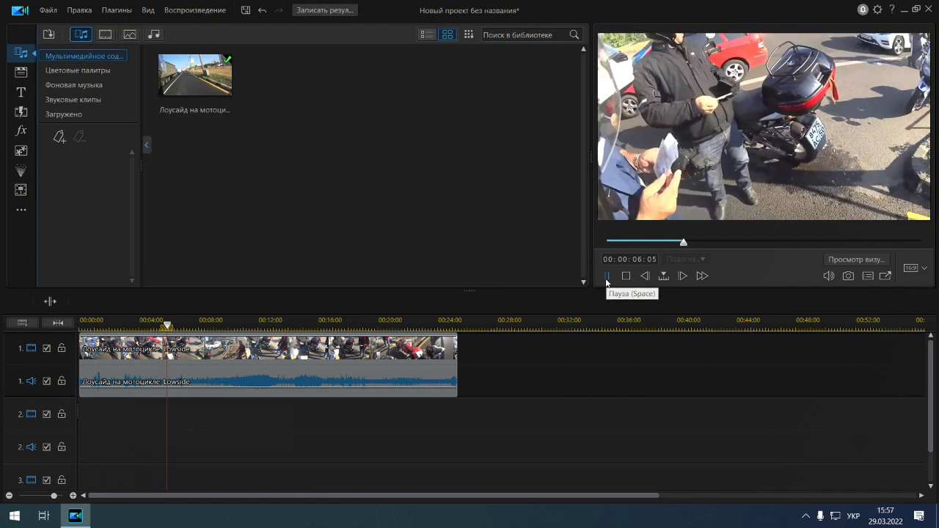
pyautogui.click(607, 277)
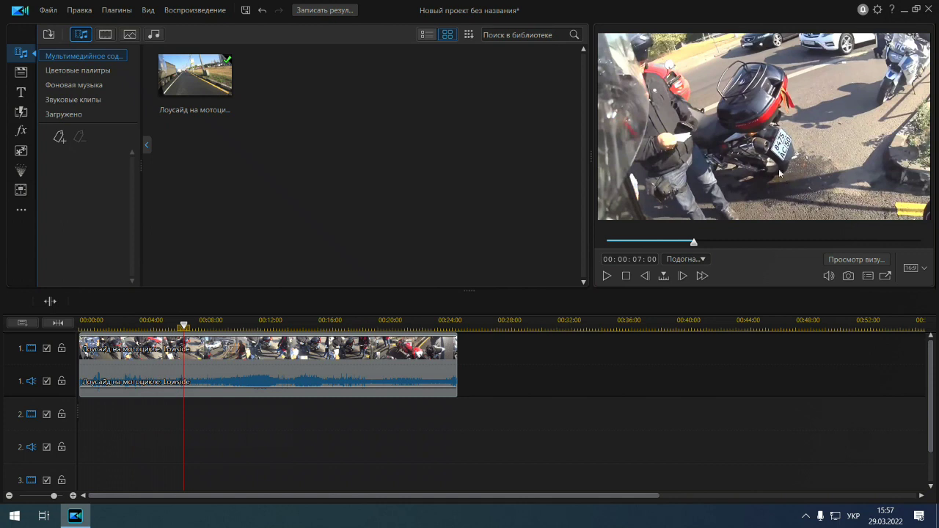
pyautogui.click(607, 277)
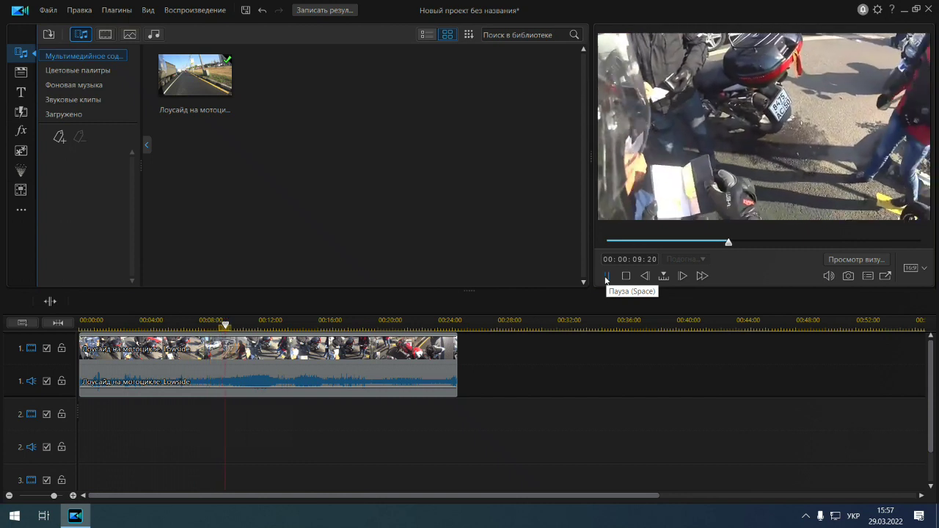
pyautogui.click(607, 277)
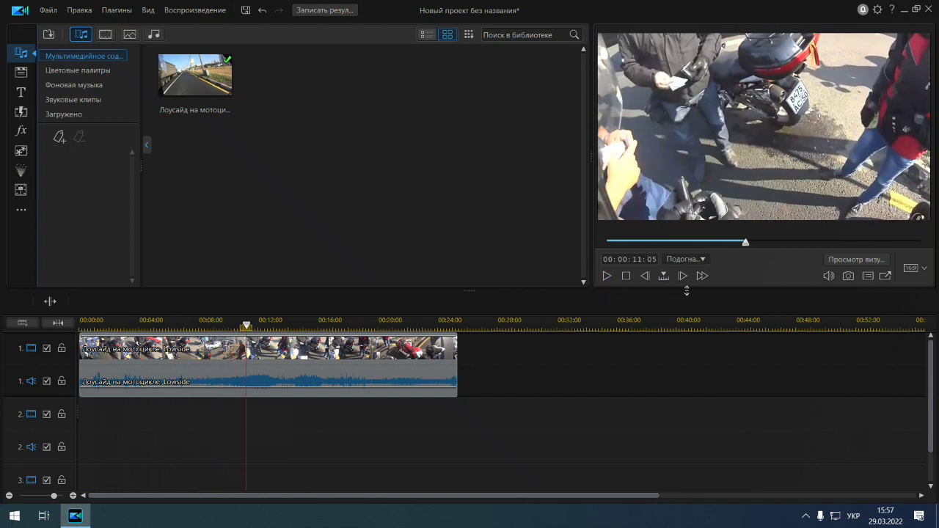
pyautogui.click(626, 276)
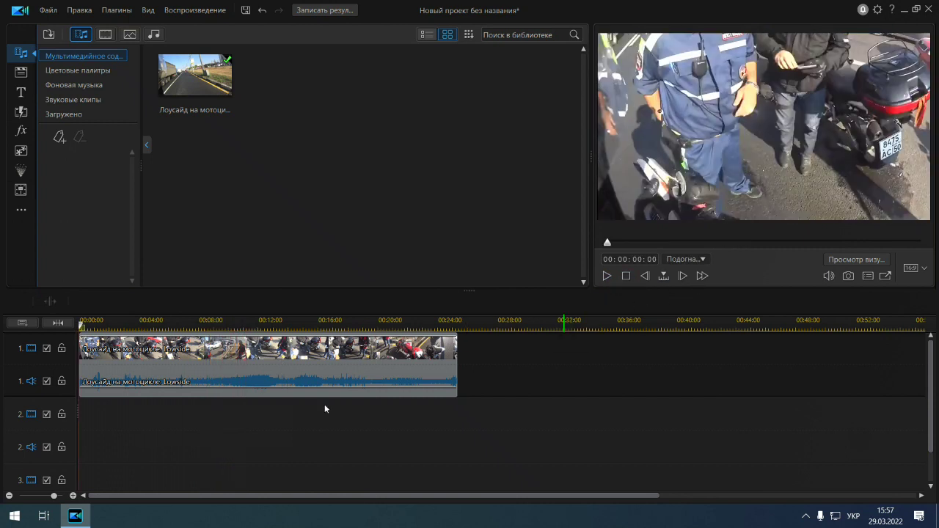
# - Open the timeline clip in the motion tracker (Дорожка движения) and place the selection box over the motorcycle's licence plate
pyautogui.click(198, 363)
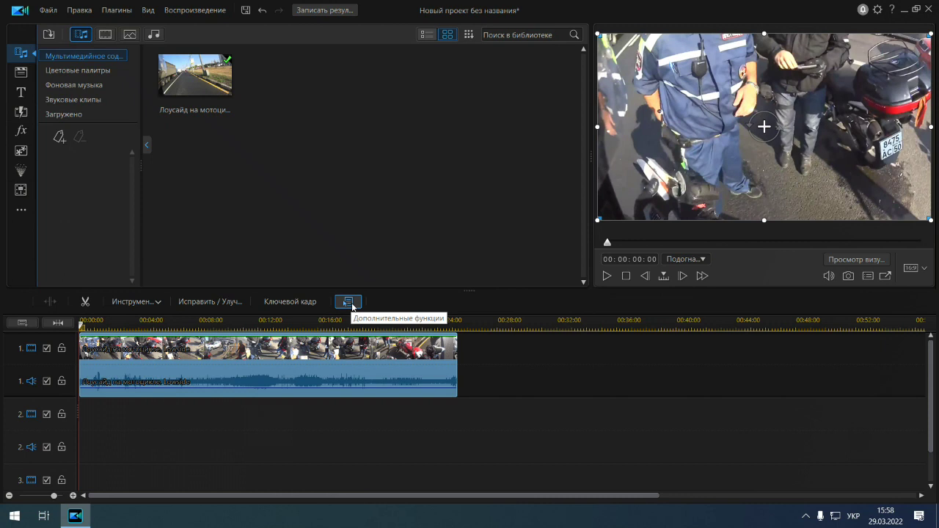
pyautogui.click(348, 302)
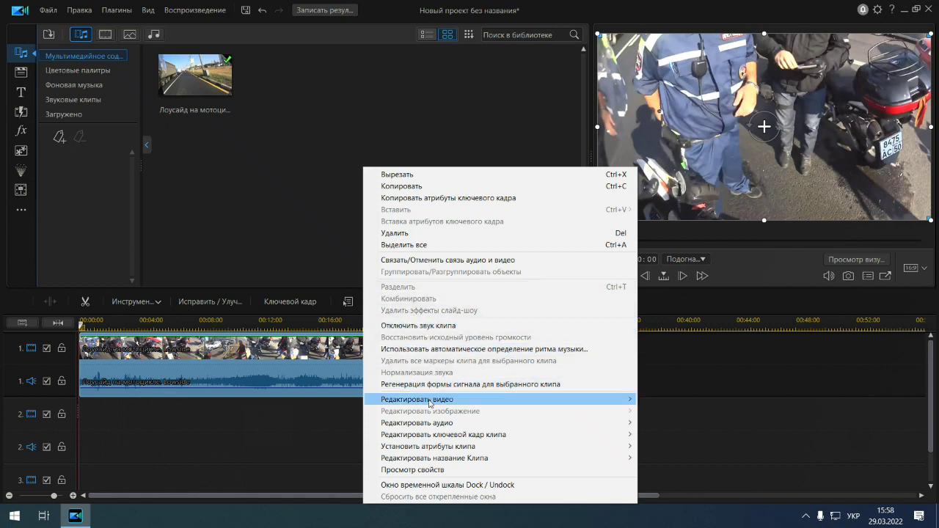
pyautogui.moveTo(615, 406)
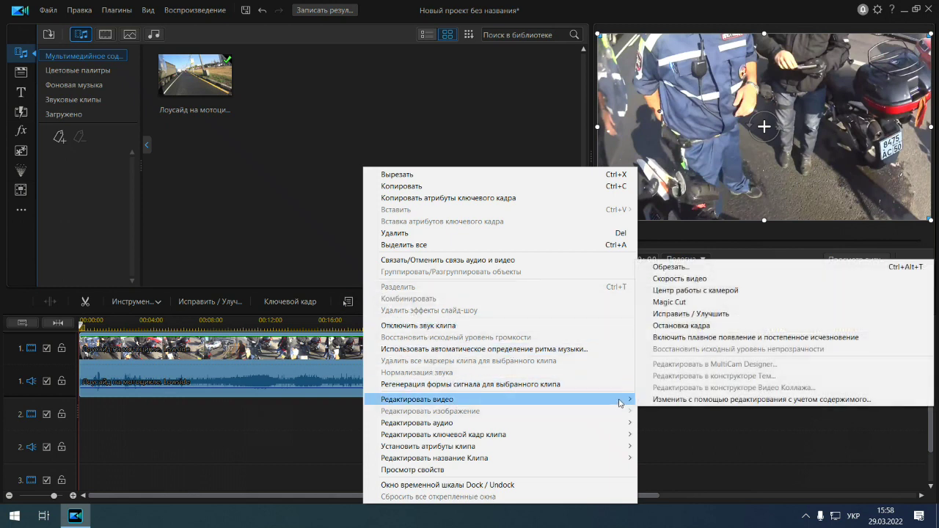
pyautogui.click(702, 279)
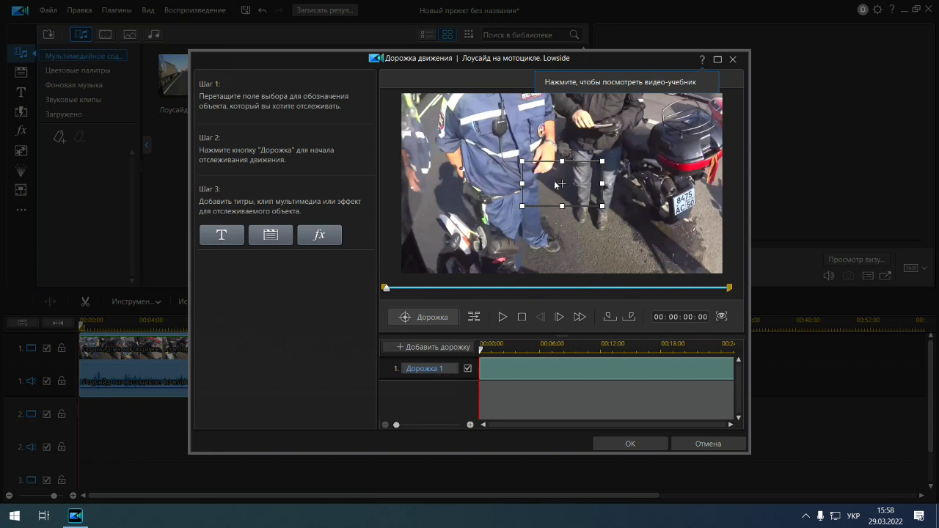
pyautogui.moveTo(560, 185); pyautogui.dragTo(673, 202)
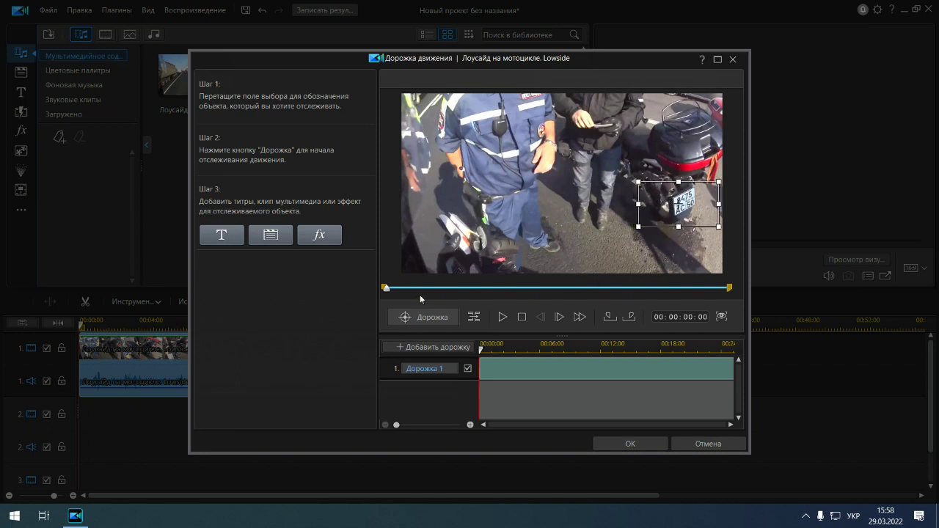
# - Add a Размытие (blur) effect to the tracked plate and enlarge the blur area slightly to cover it
pyautogui.click(320, 236)
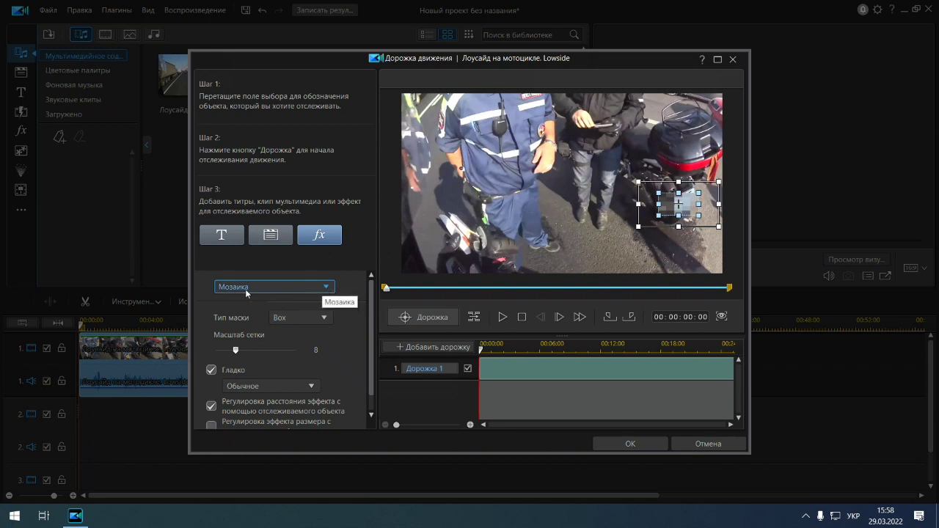
pyautogui.click(327, 288)
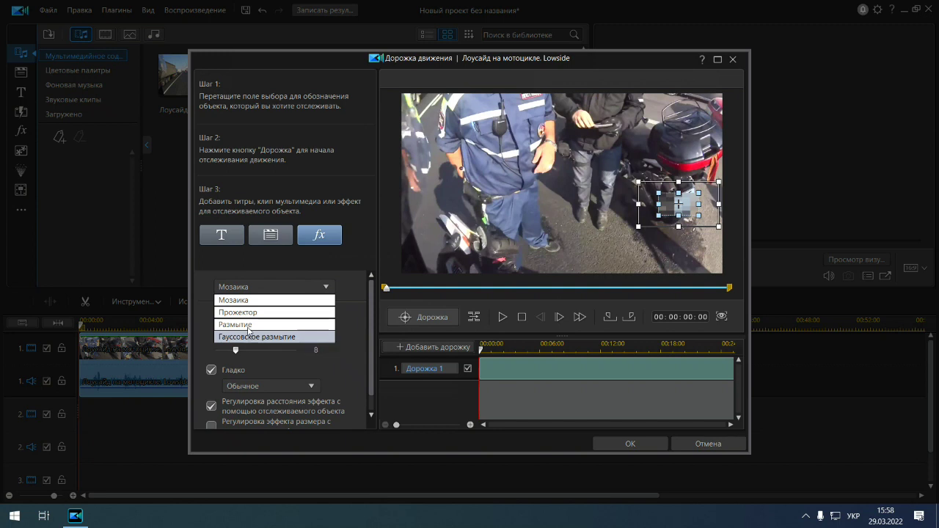
pyautogui.click(248, 328)
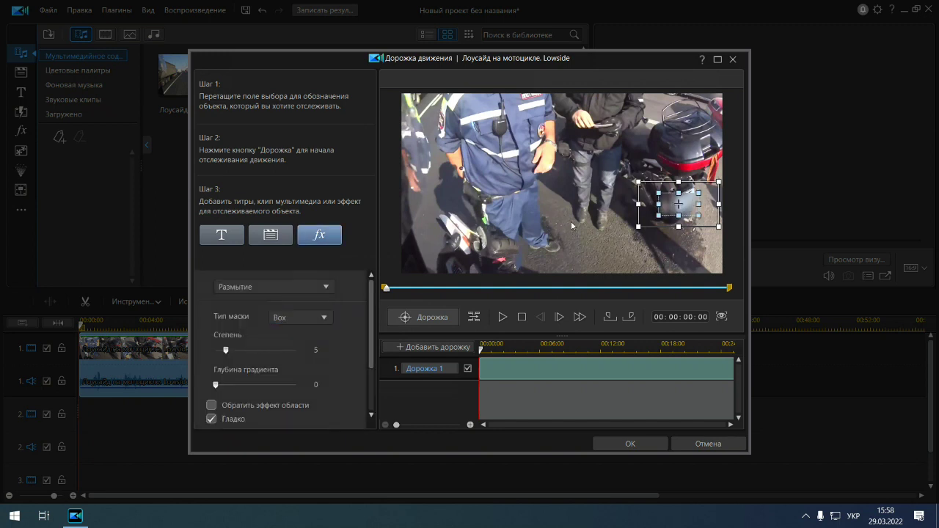
pyautogui.moveTo(698, 193); pyautogui.dragTo(706, 186)
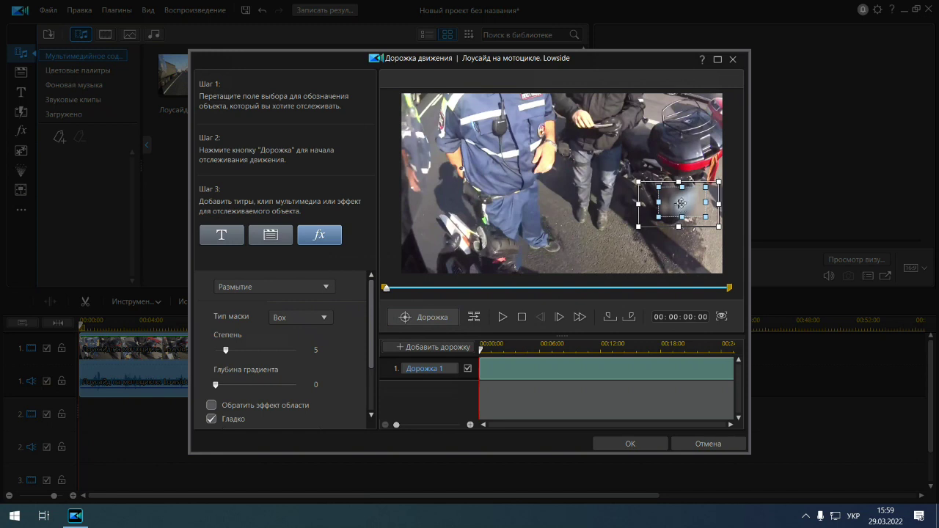
# - Track the plate from the clip's start to about 9 seconds and play back the tracked section to check the blur
pyautogui.click(424, 324)
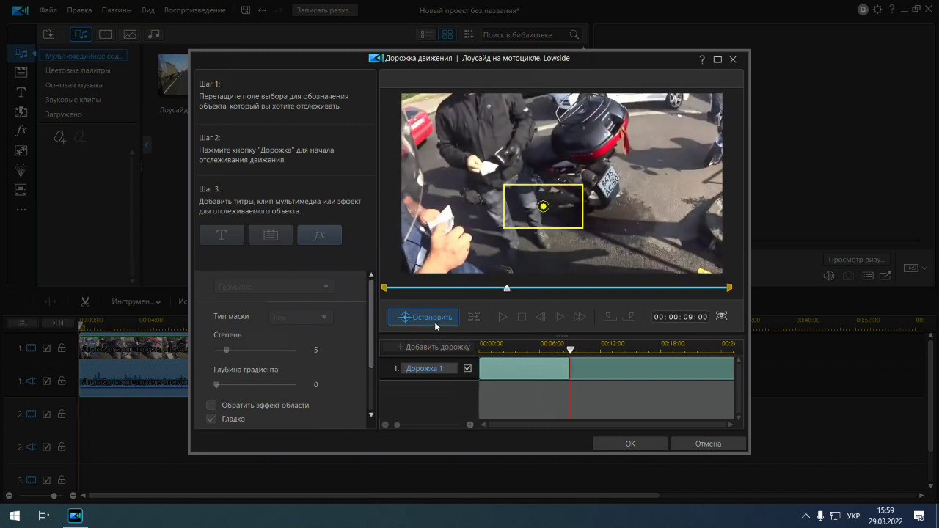
pyautogui.click(434, 322)
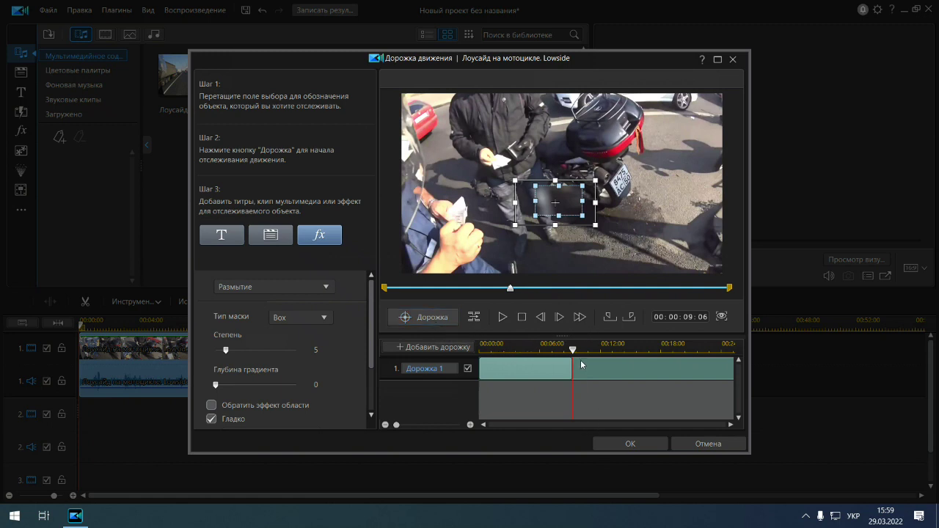
pyautogui.moveTo(572, 350); pyautogui.dragTo(481, 352)
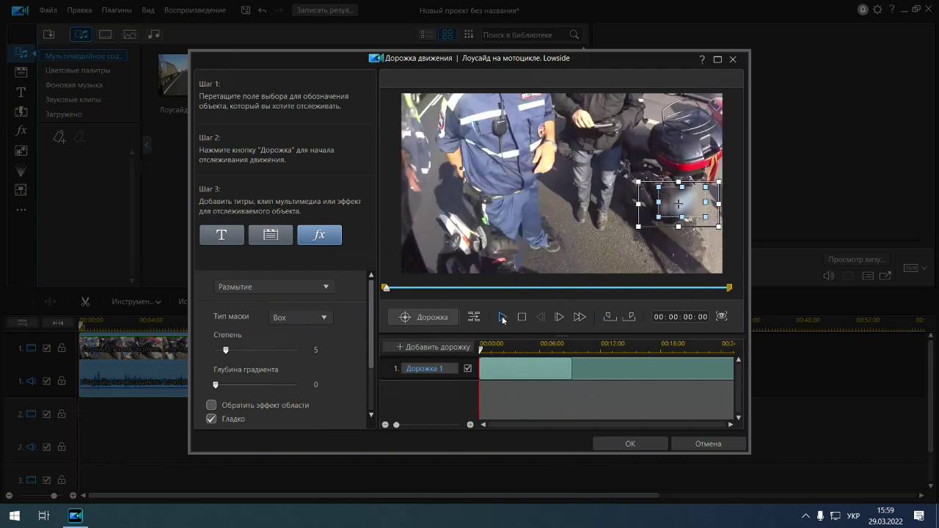
pyautogui.click(503, 317)
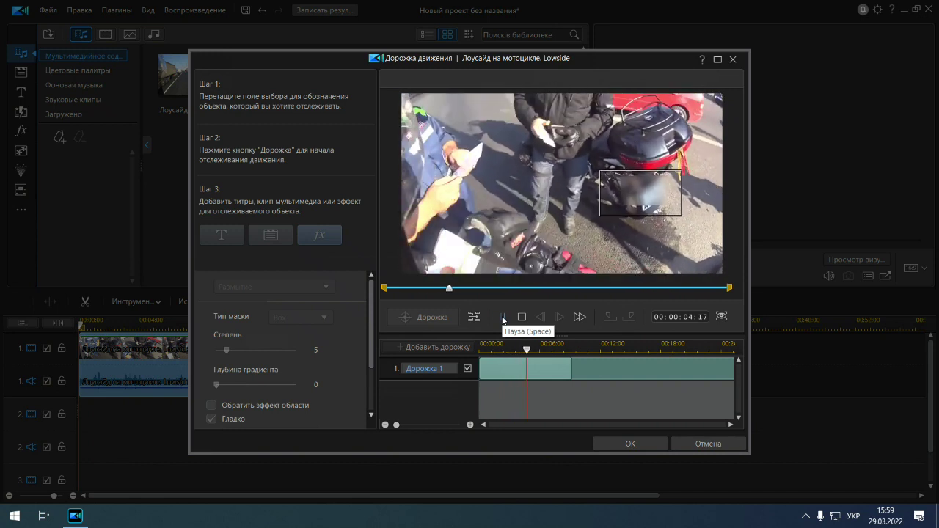
pyautogui.click(504, 318)
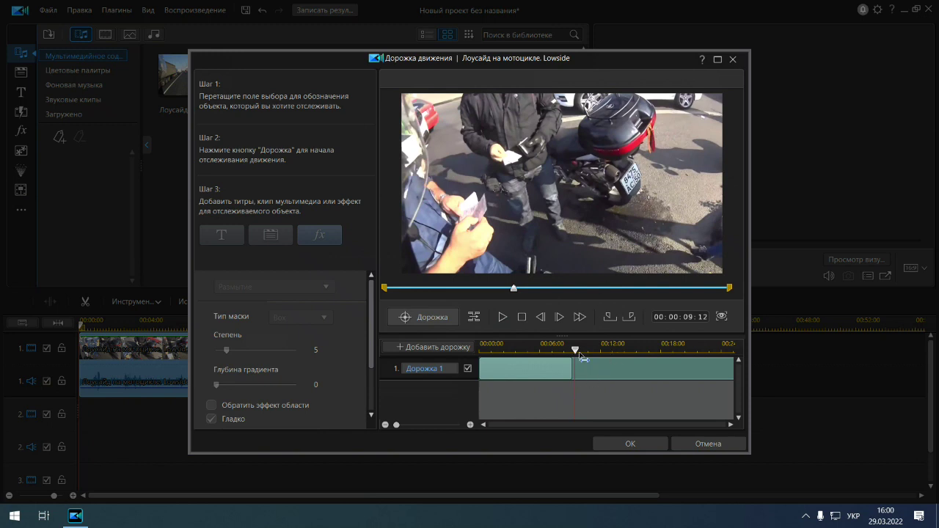
# - Find the last frame where the blur still covers the plate and end the first track at 00:00:08:18
pyautogui.moveTo(575, 353); pyautogui.dragTo(568, 354)
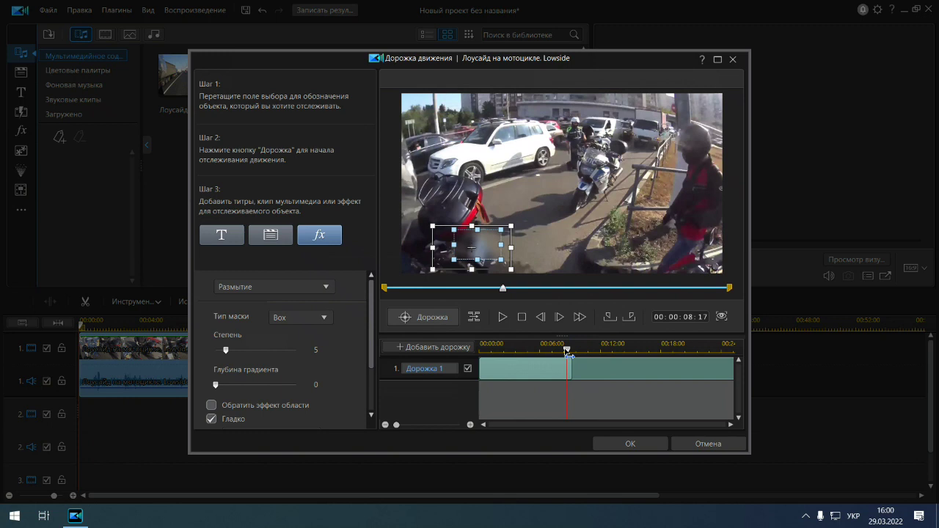
pyautogui.moveTo(569, 351); pyautogui.dragTo(570, 353)
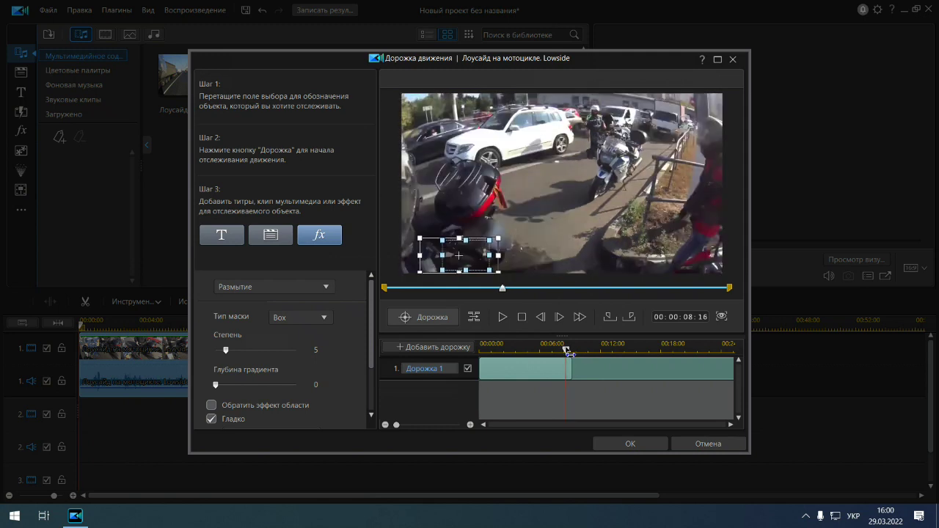
pyautogui.moveTo(568, 352); pyautogui.dragTo(568, 351)
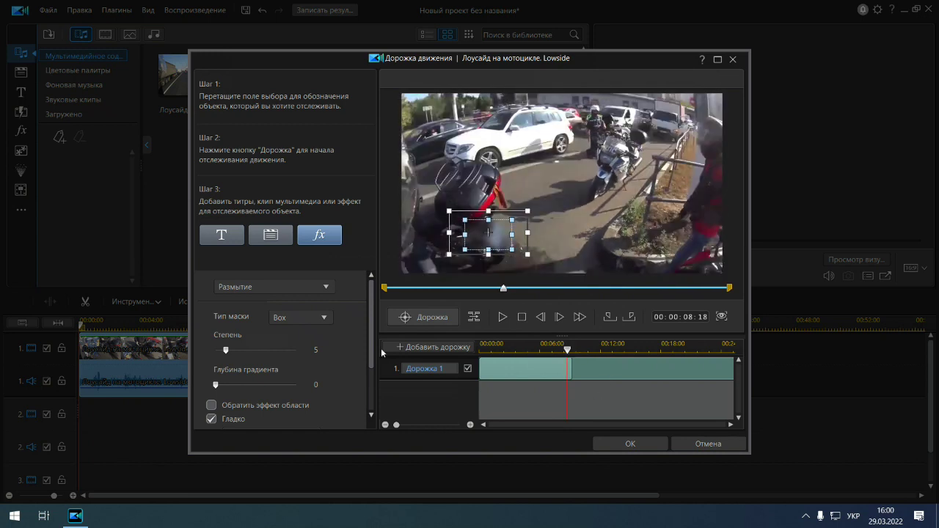
pyautogui.click(631, 318)
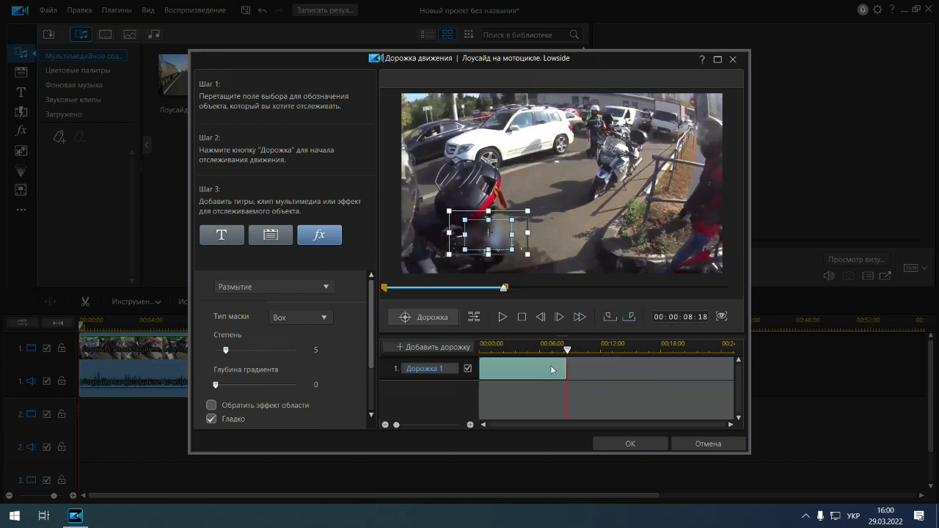
# - Add a second tracking track starting at 00:00:09:03, with its selection box placed over the licence plate
pyautogui.click(434, 349)
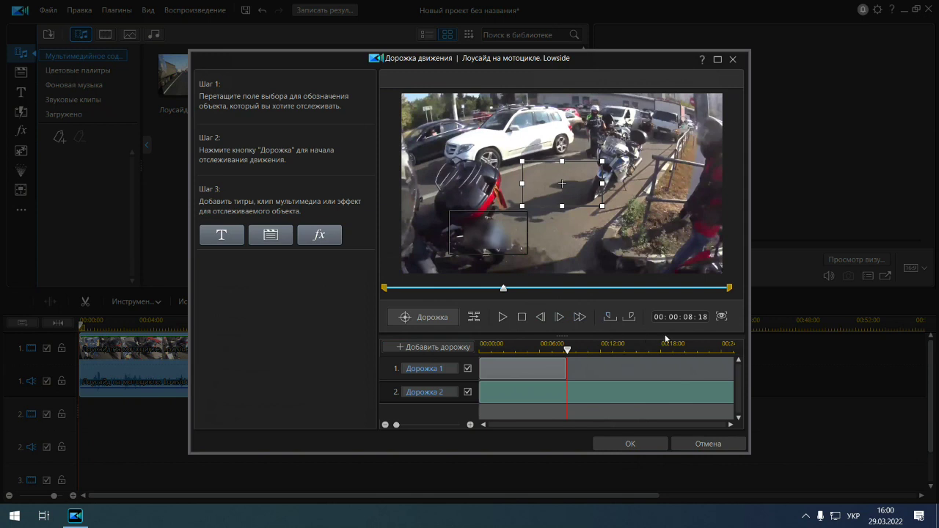
pyautogui.click(503, 318)
pyautogui.click(503, 318)
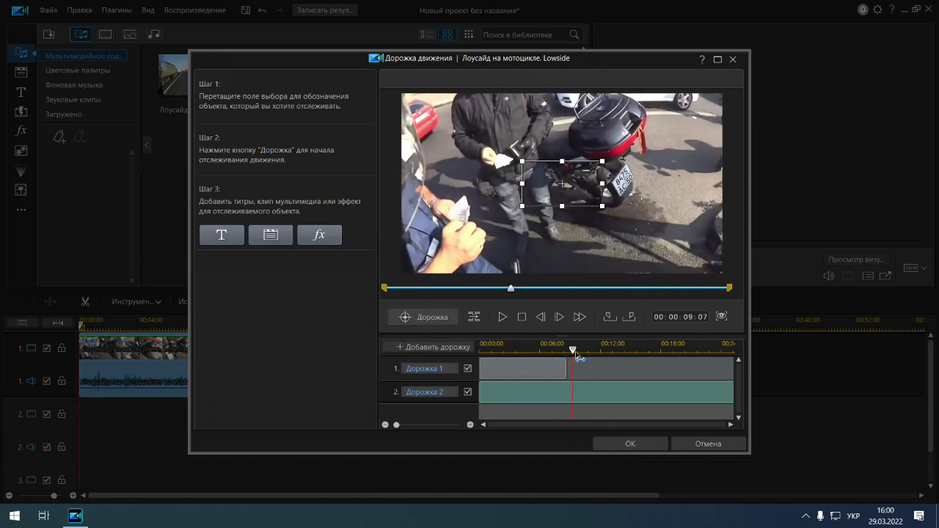
pyautogui.moveTo(576, 353); pyautogui.dragTo(570, 352)
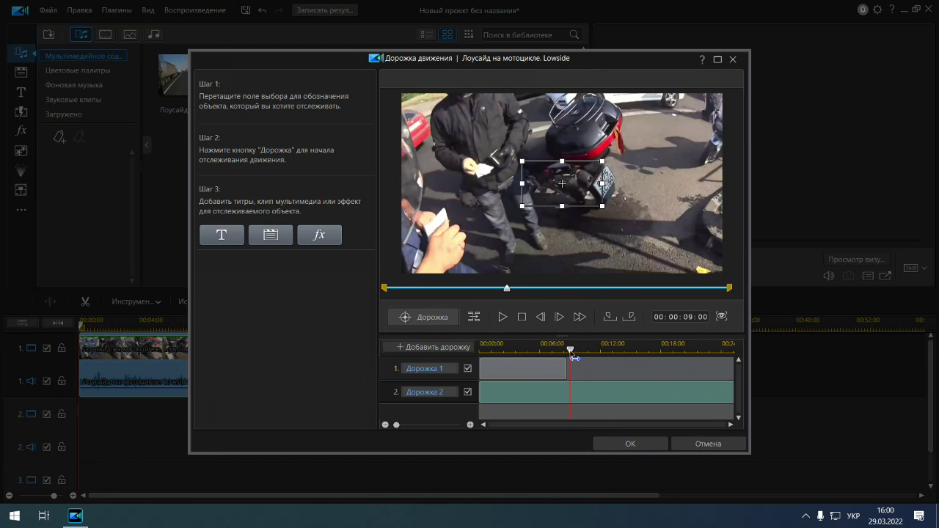
pyautogui.moveTo(575, 357); pyautogui.dragTo(572, 357)
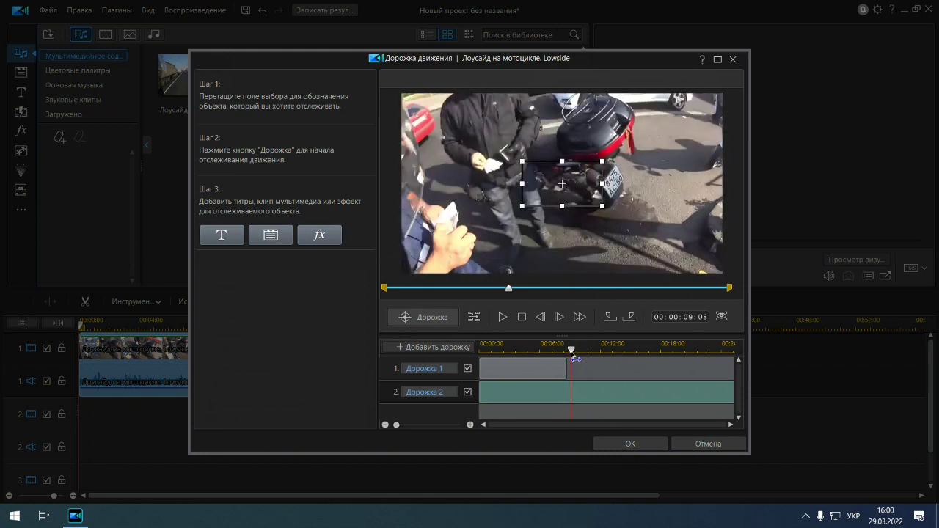
pyautogui.moveTo(567, 191); pyautogui.dragTo(618, 190)
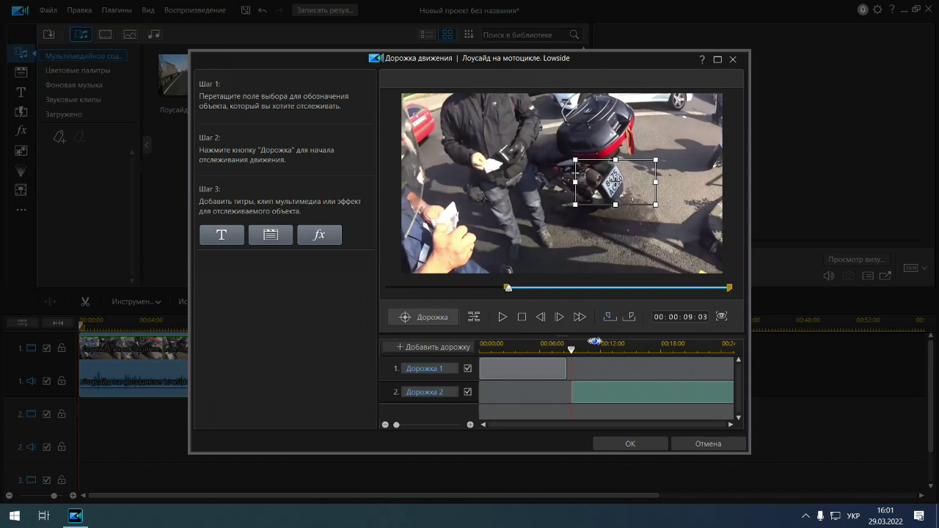
pyautogui.click(609, 317)
# - Add a Размытие (blur) effect to the second track and track the plate up to 00:00:15:00
pyautogui.click(321, 240)
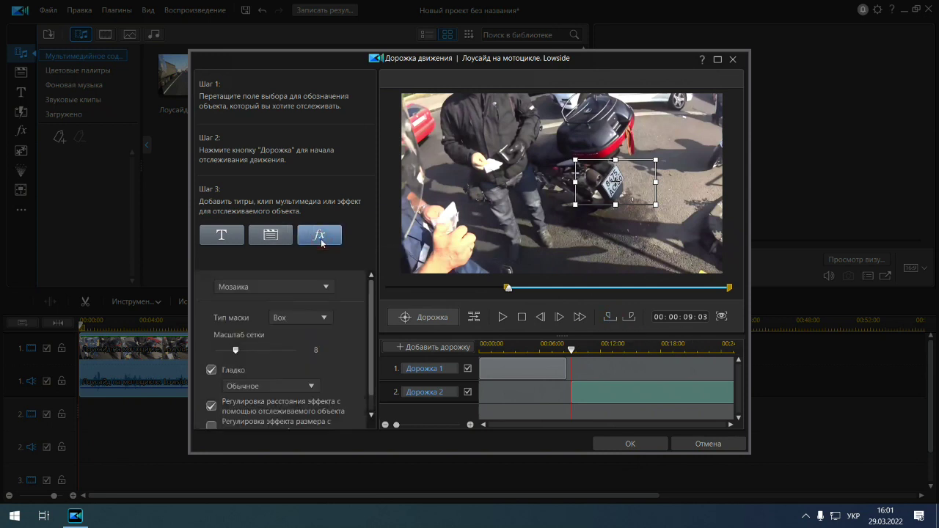
pyautogui.click(326, 291)
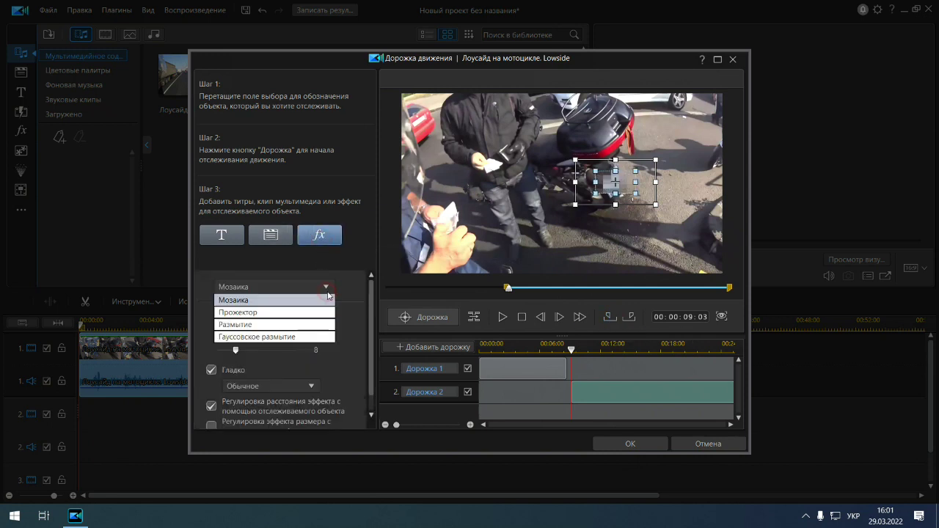
pyautogui.click(255, 329)
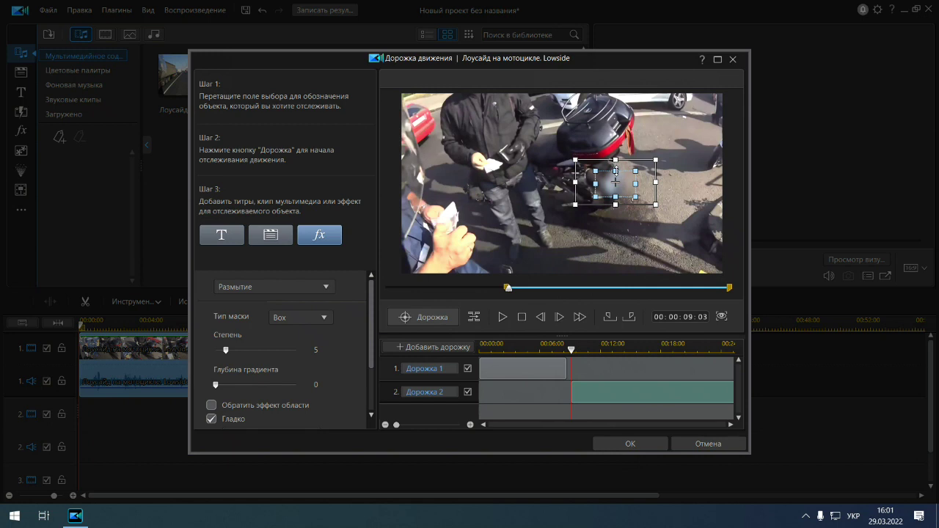
pyautogui.click(429, 322)
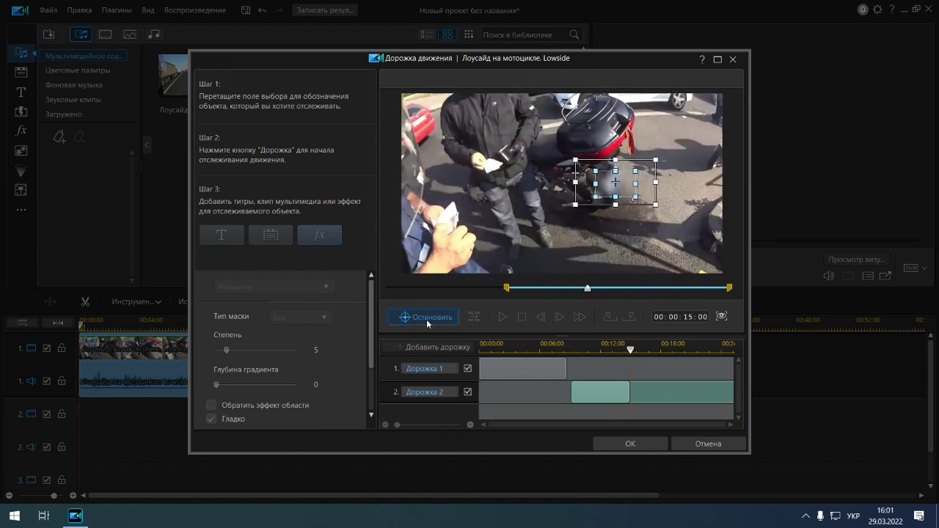
pyautogui.click(427, 319)
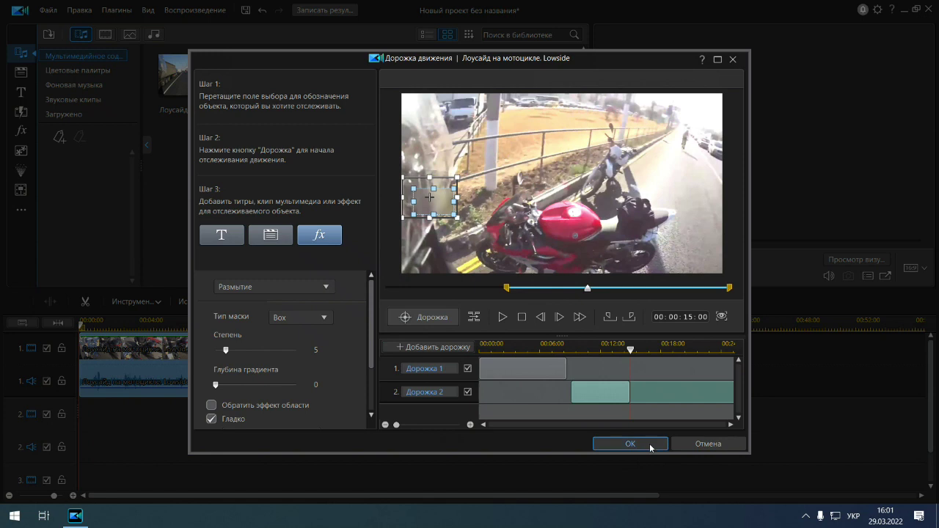
# - Find the frame where the plate has left the picture and end the second track at 00:00:14:22
pyautogui.moveTo(630, 358); pyautogui.dragTo(626, 357)
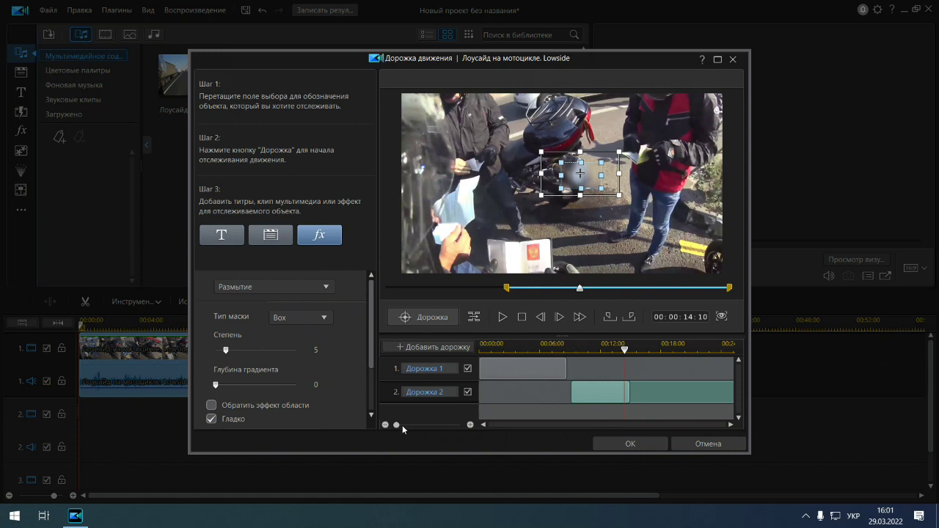
pyautogui.moveTo(404, 425); pyautogui.dragTo(410, 425)
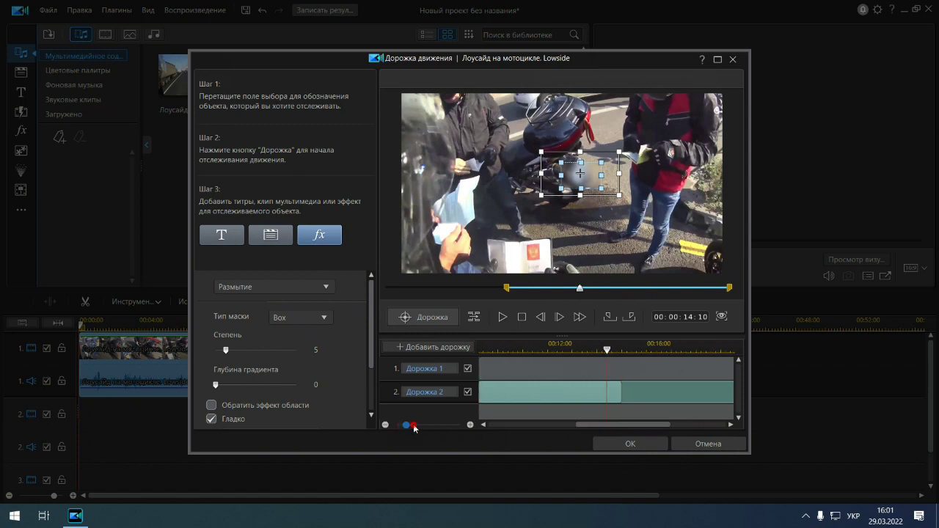
pyautogui.click(414, 424)
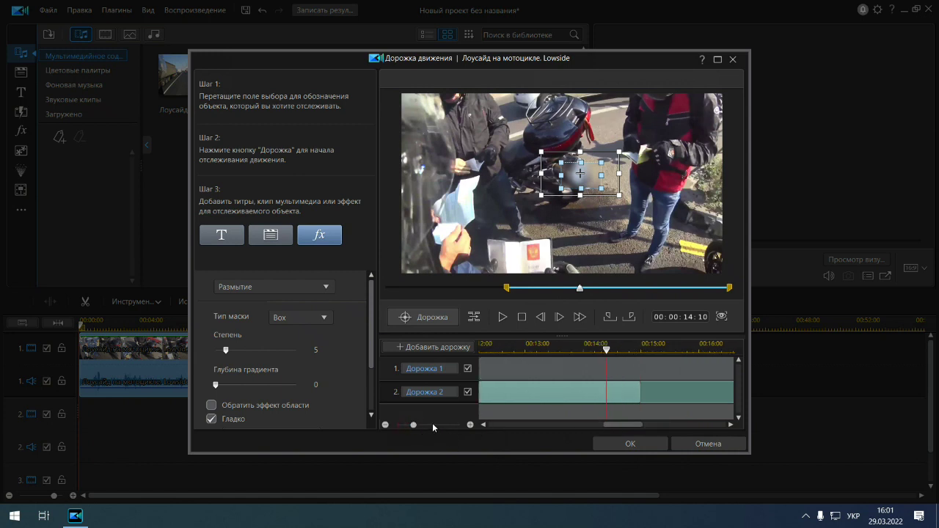
pyautogui.click(432, 424)
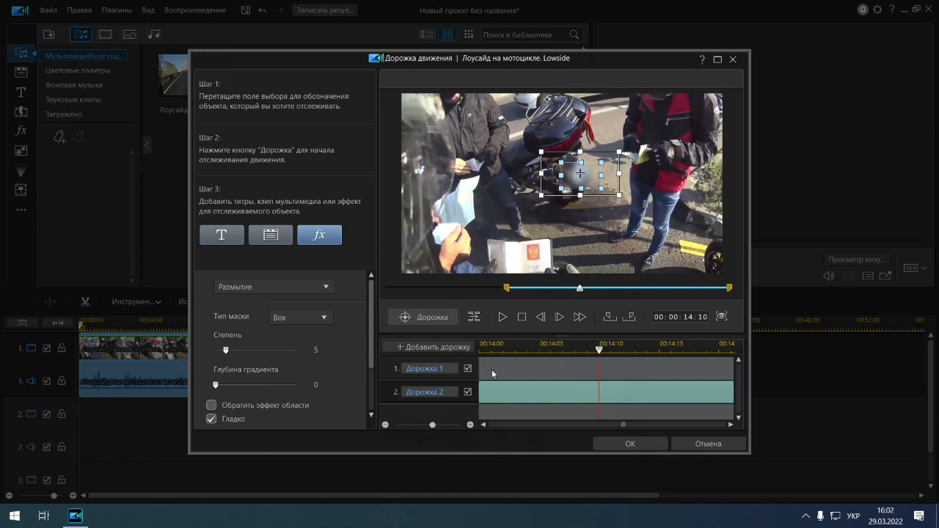
pyautogui.click(503, 317)
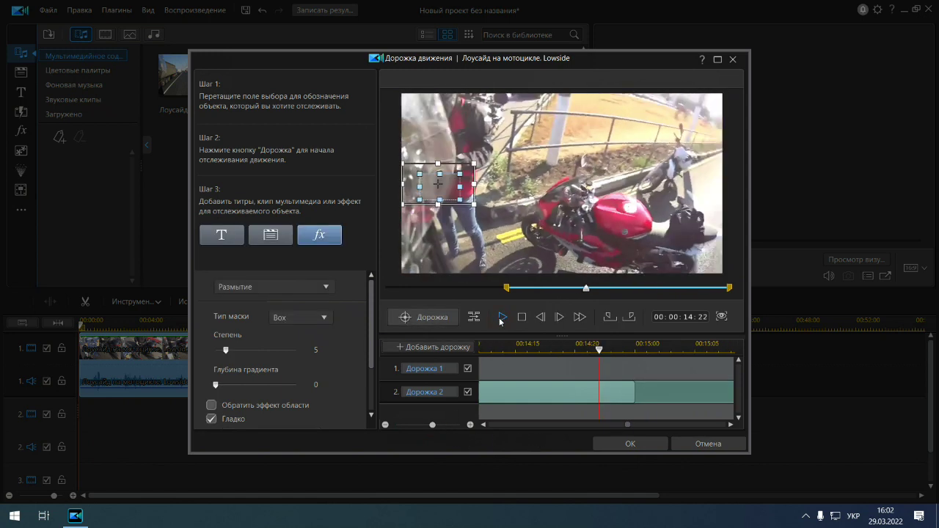
pyautogui.click(630, 317)
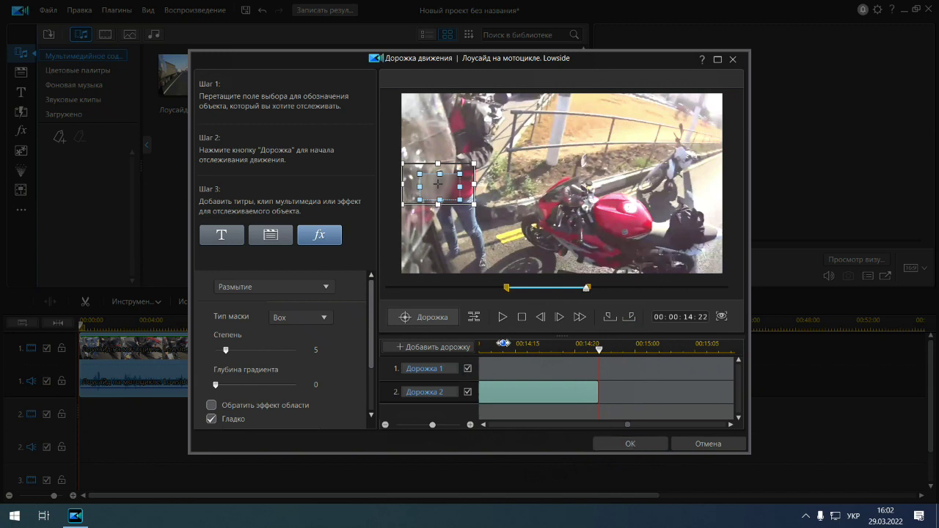
# - Play on past the second track and go back to the frame where the plate reappears, 00:00:16:02
pyautogui.click(503, 321)
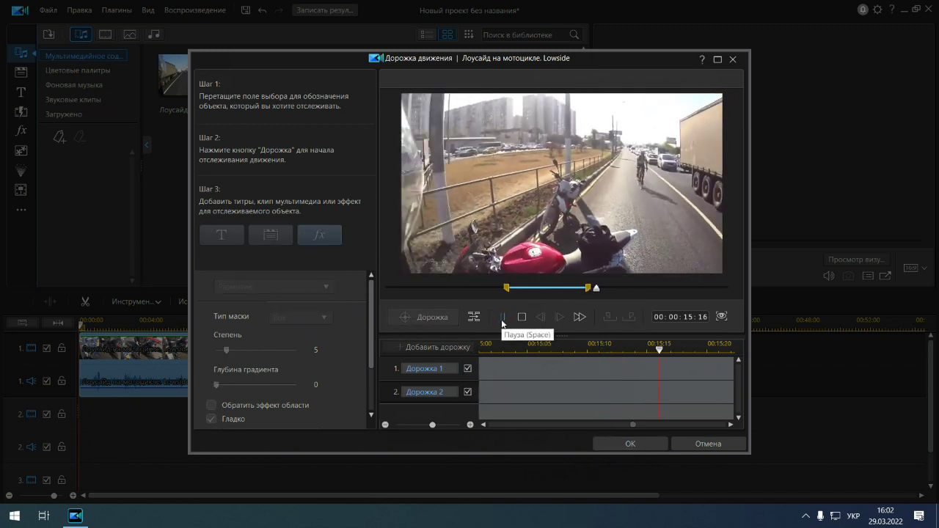
pyautogui.click(503, 321)
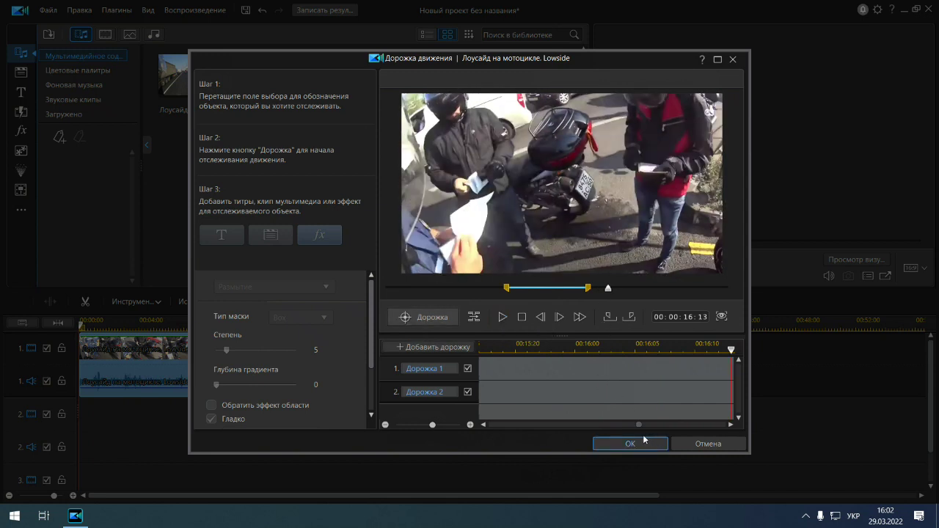
pyautogui.click(386, 425)
pyautogui.click(386, 425)
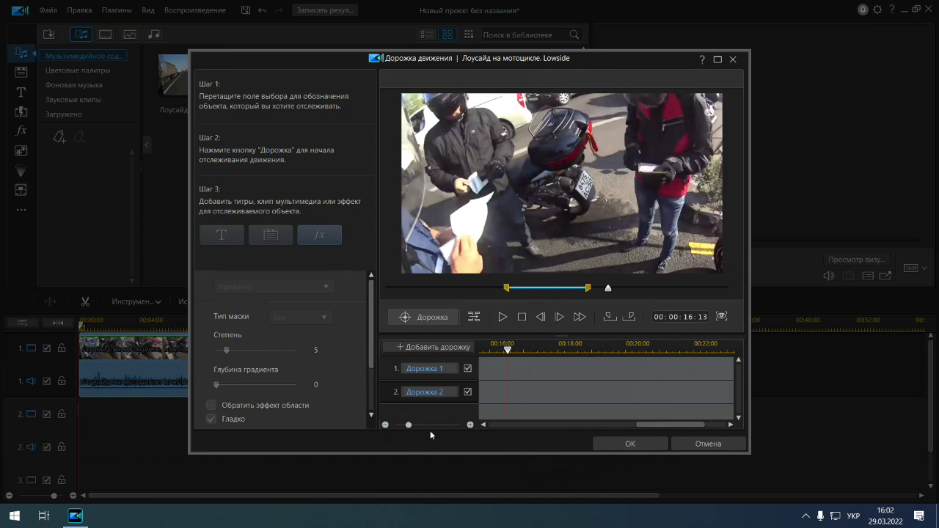
pyautogui.moveTo(638, 425); pyautogui.dragTo(603, 425)
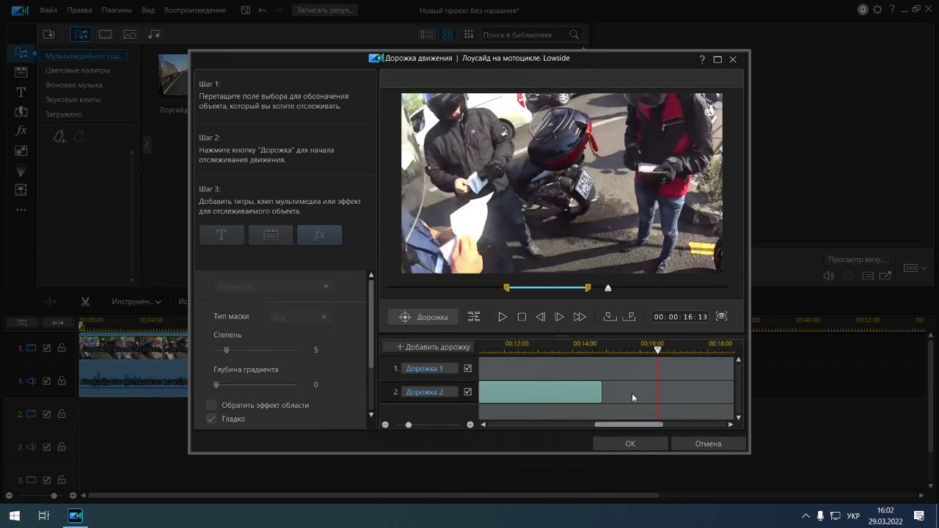
pyautogui.moveTo(660, 352); pyautogui.dragTo(645, 353)
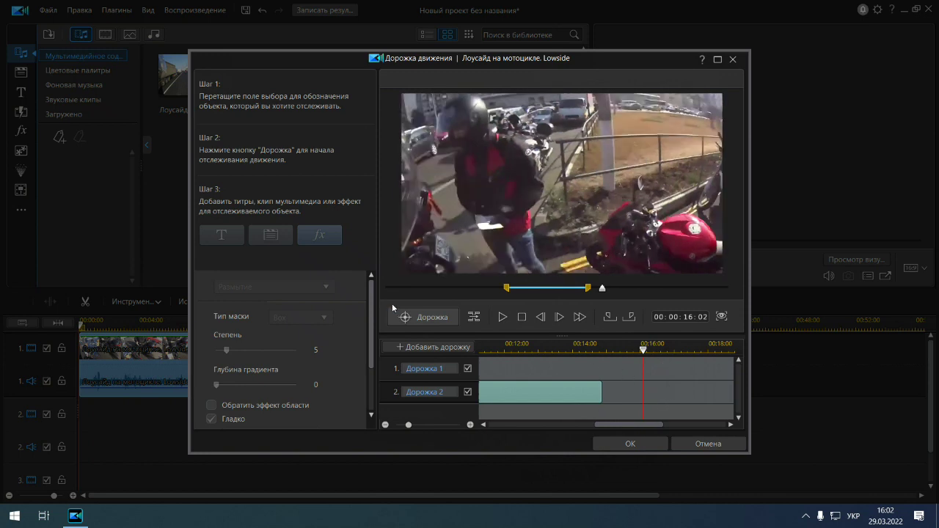
# - Add a third tracking track at 00:00:16:02 over the plate and give it an enlarged Размытие (blur) area
pyautogui.click(428, 347)
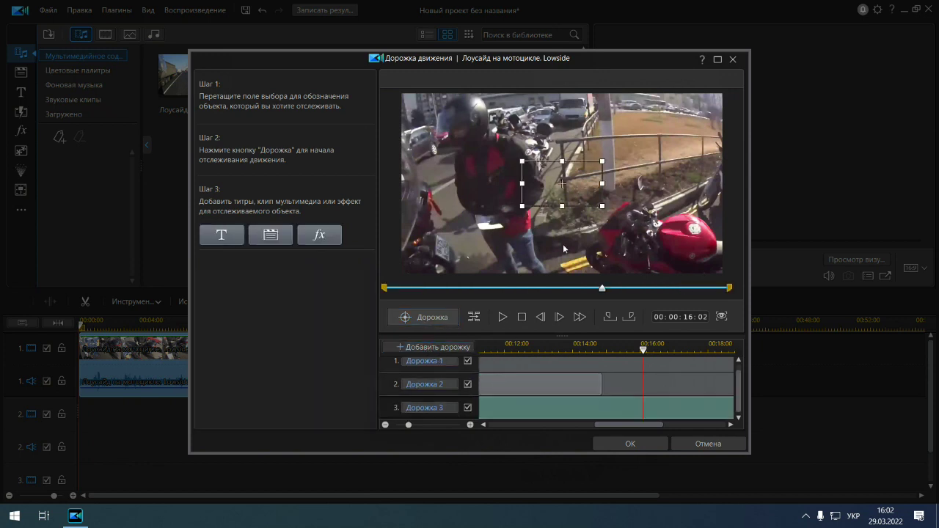
pyautogui.moveTo(562, 183); pyautogui.dragTo(443, 252)
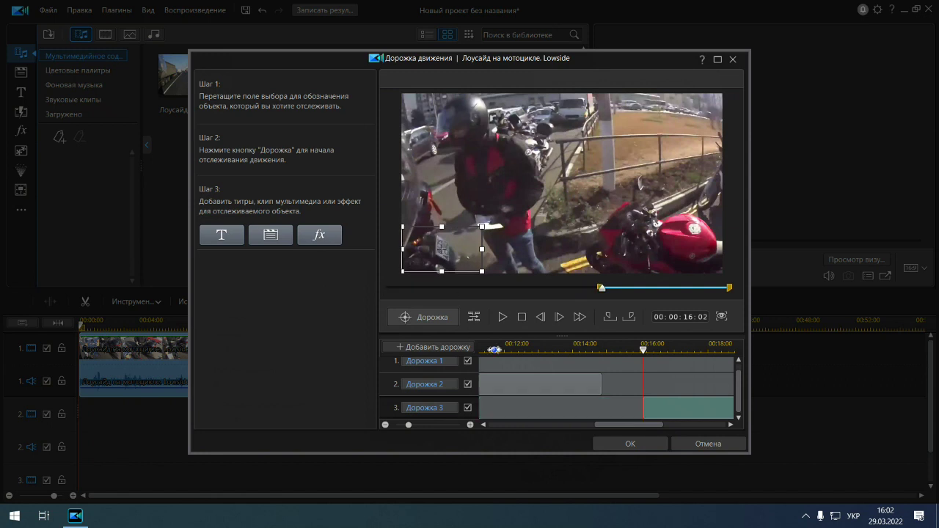
pyautogui.click(320, 236)
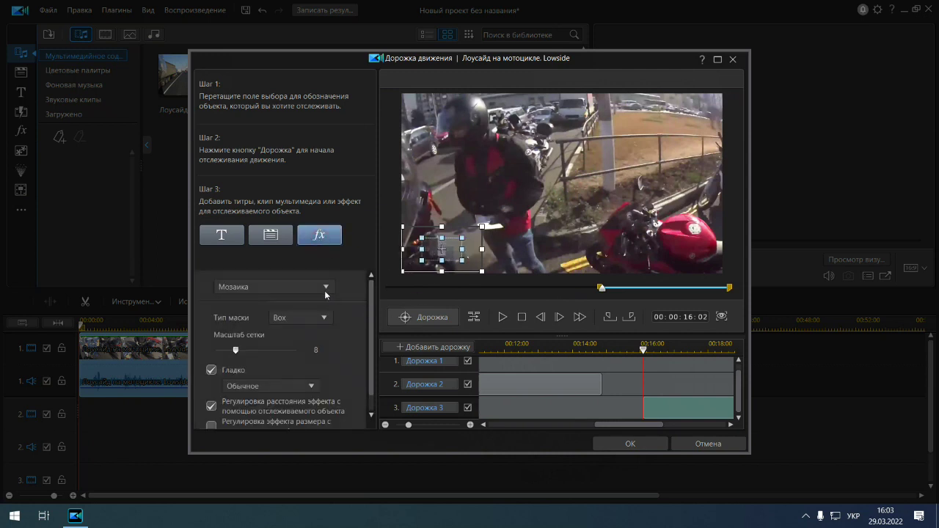
pyautogui.click(326, 292)
pyautogui.click(262, 332)
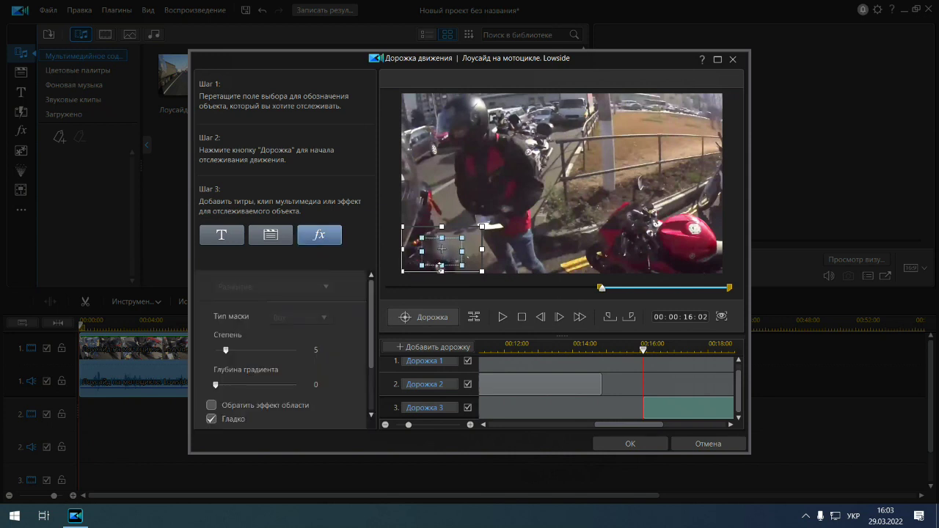
pyautogui.moveTo(442, 239); pyautogui.dragTo(474, 249)
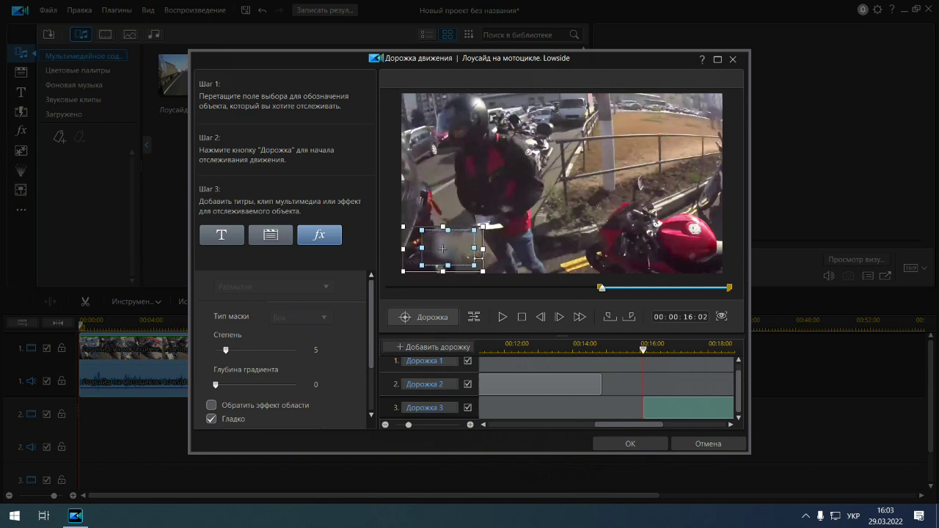
# - Try to track the plate on the third track until 00:00:18:02 and play back the section to check the blur
pyautogui.moveTo(634, 426); pyautogui.dragTo(654, 429)
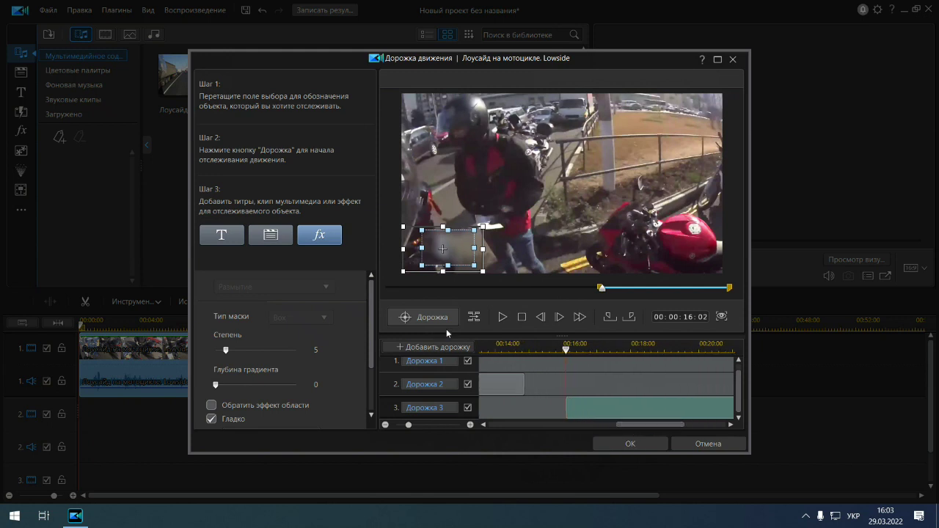
pyautogui.click(424, 319)
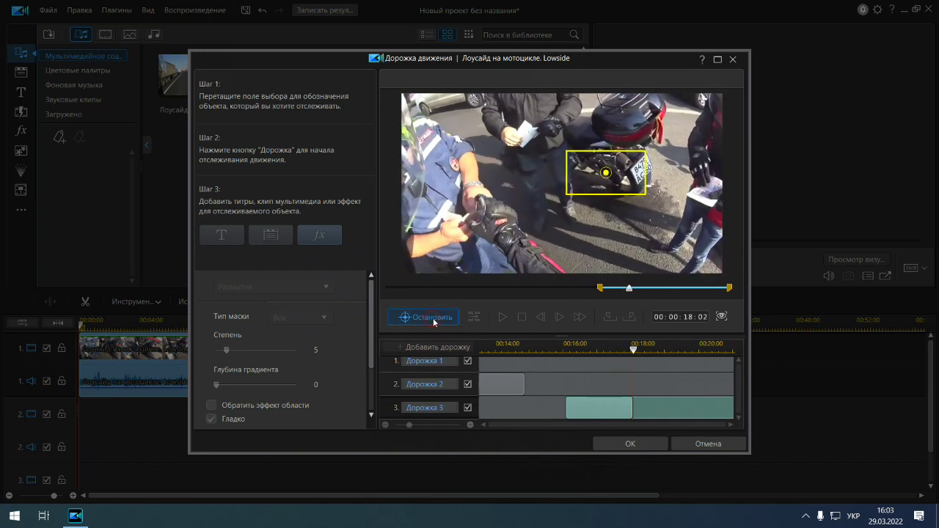
pyautogui.click(433, 318)
pyautogui.click(565, 344)
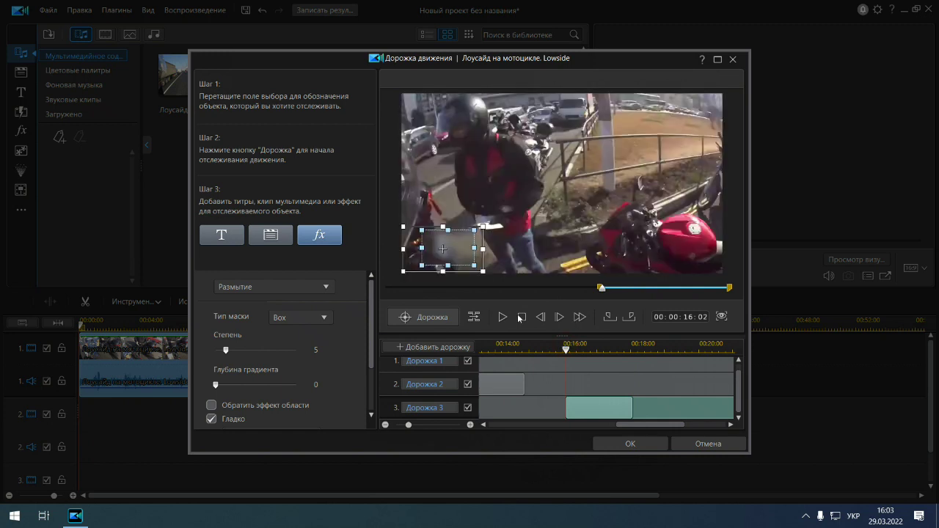
pyautogui.click(503, 318)
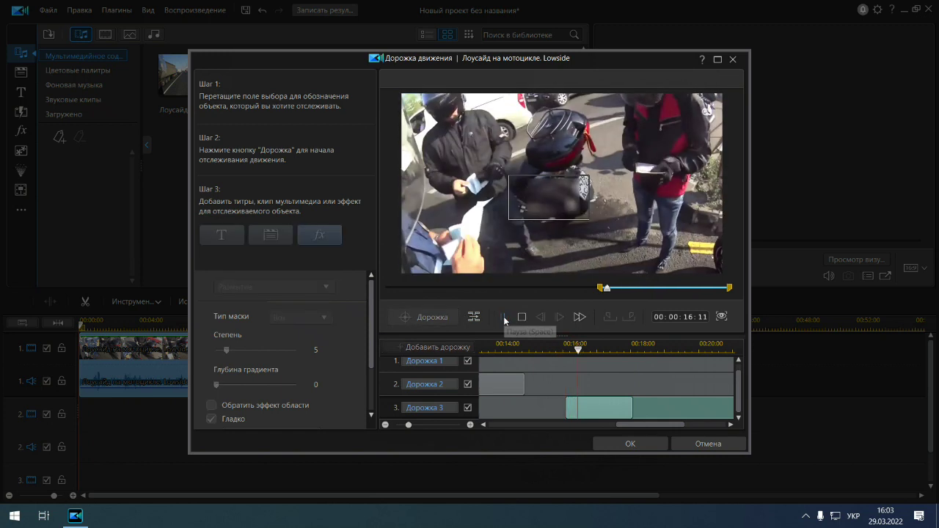
pyautogui.click(504, 317)
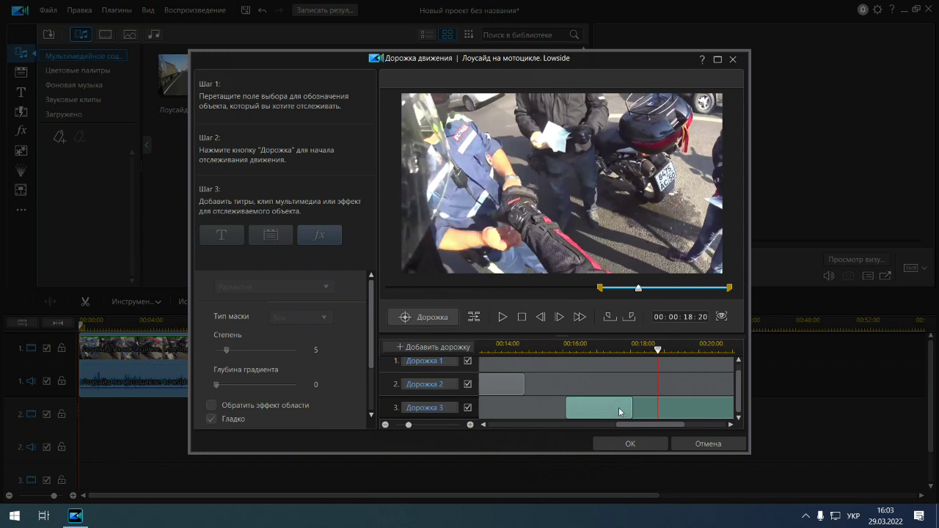
# - Delete the third tracking track and confirm the deletion
pyautogui.rightClick(425, 412)
pyautogui.click(477, 417)
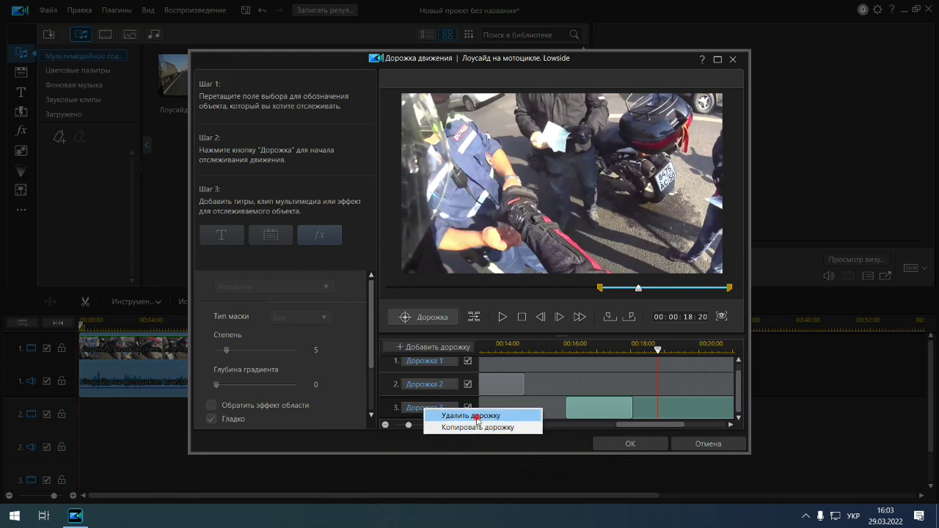
pyautogui.click(481, 285)
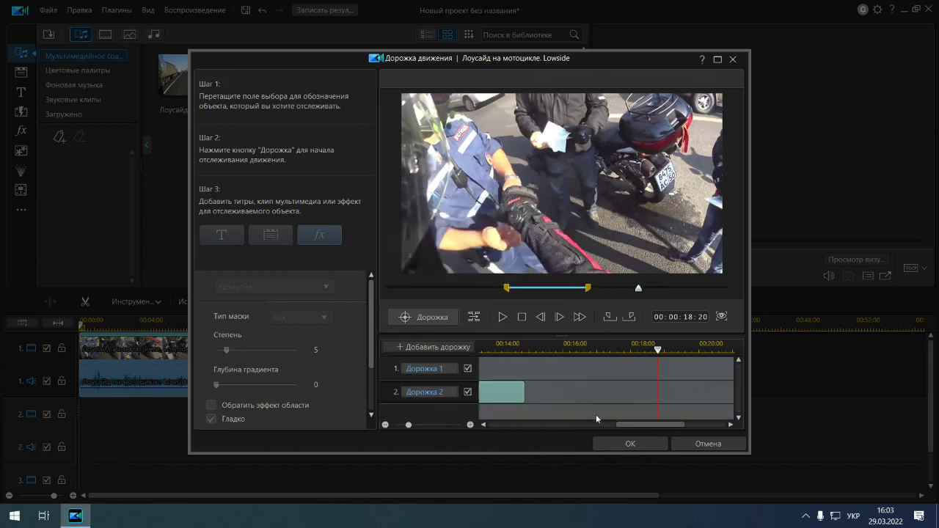
# - Add a new third tracking track starting at 00:00:16:06, with its selection box placed over the licence plate
pyautogui.moveTo(661, 361); pyautogui.dragTo(572, 346)
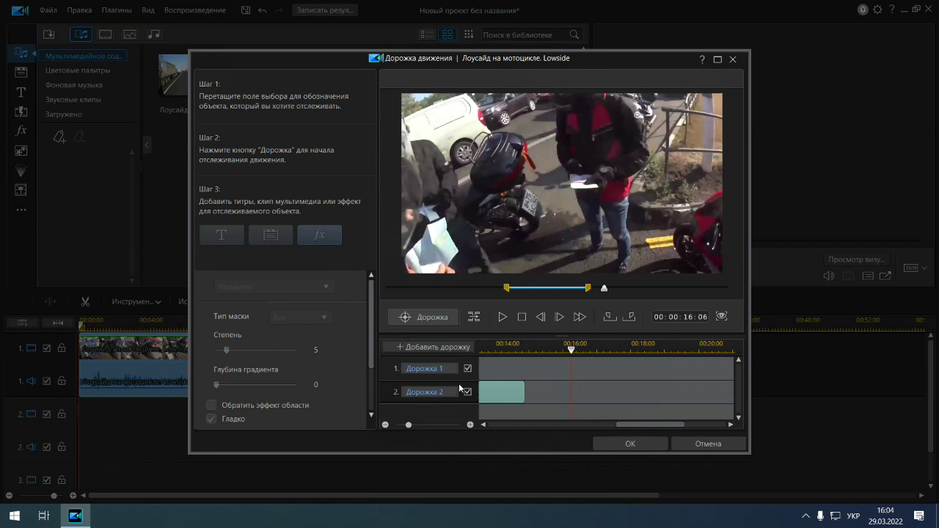
pyautogui.click(429, 346)
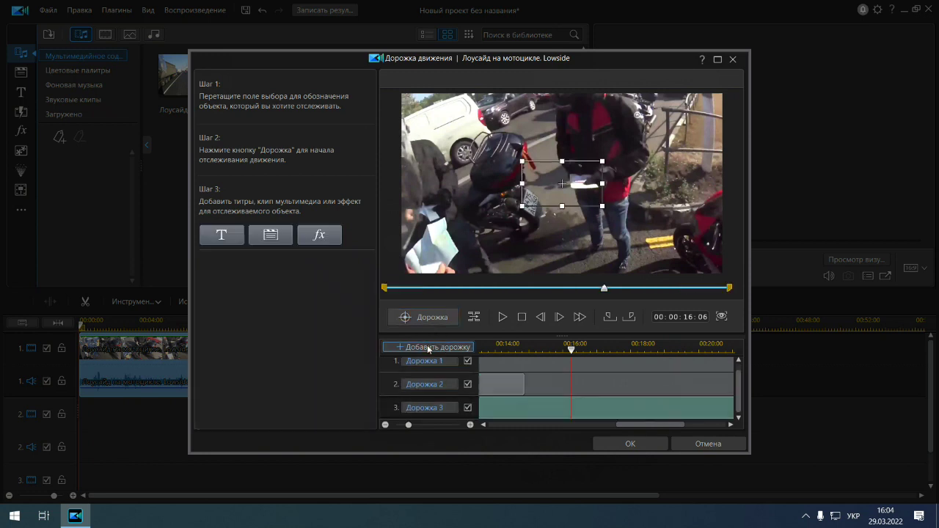
pyautogui.moveTo(549, 197); pyautogui.dragTo(531, 217)
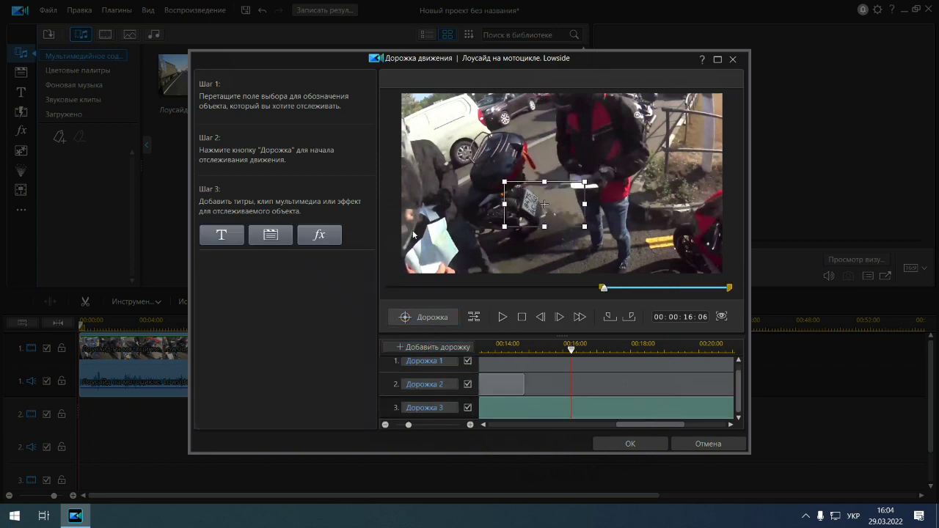
# - Apply a Размытие (blur) effect to the new third track and enlarge the blur area to cover the plate
pyautogui.click(321, 242)
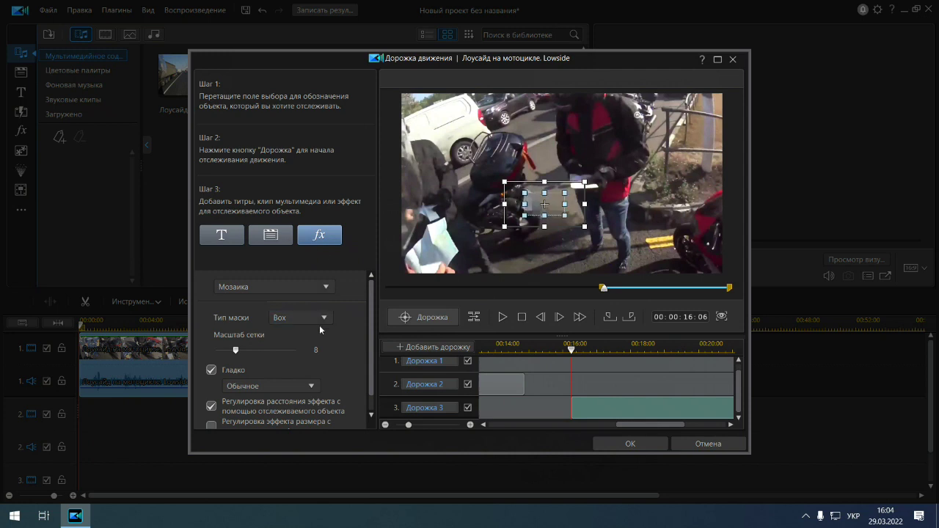
pyautogui.click(326, 287)
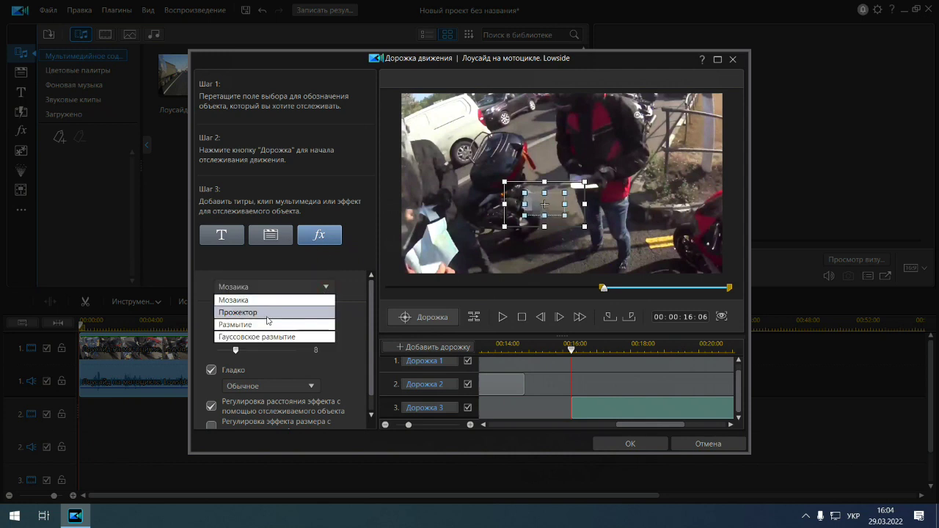
pyautogui.click(254, 328)
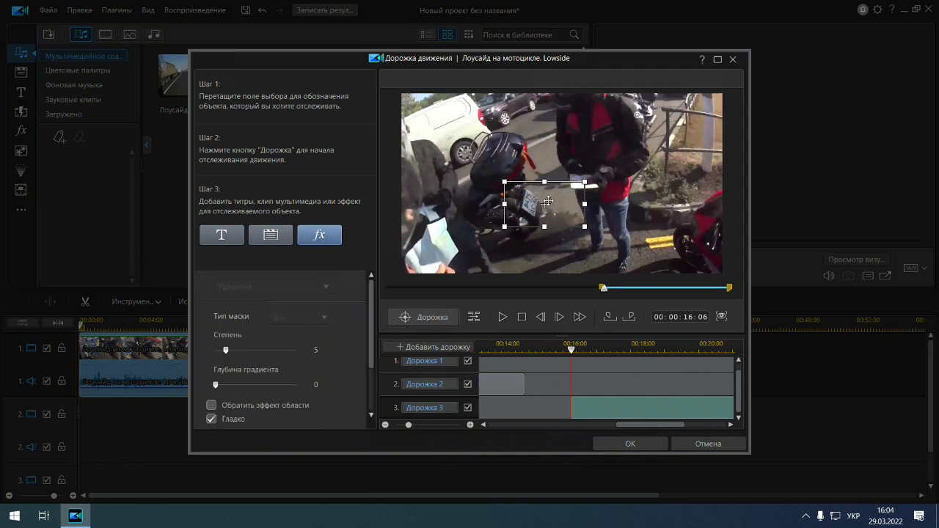
pyautogui.moveTo(545, 215); pyautogui.dragTo(511, 207)
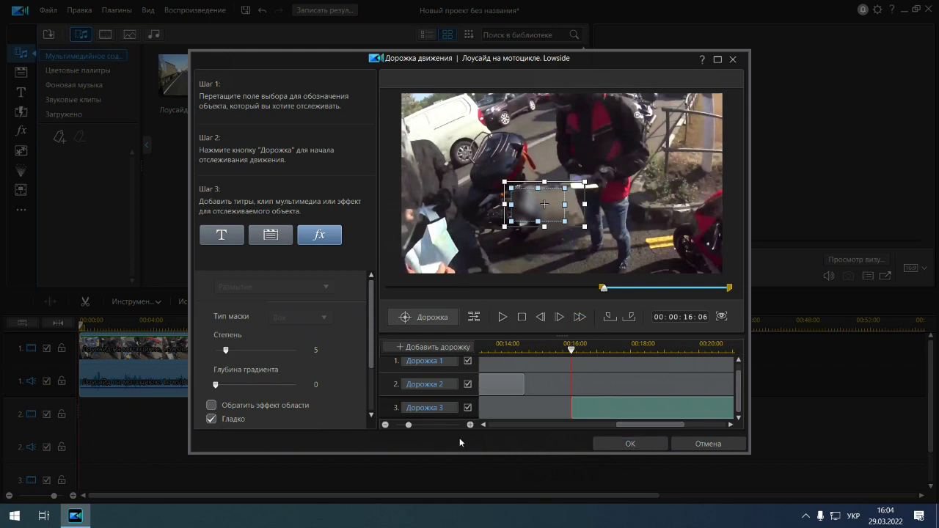
# - Track the licence plate on the third track from 00:00:16:06 and stop tracking at 00:00:19:16
pyautogui.click(409, 318)
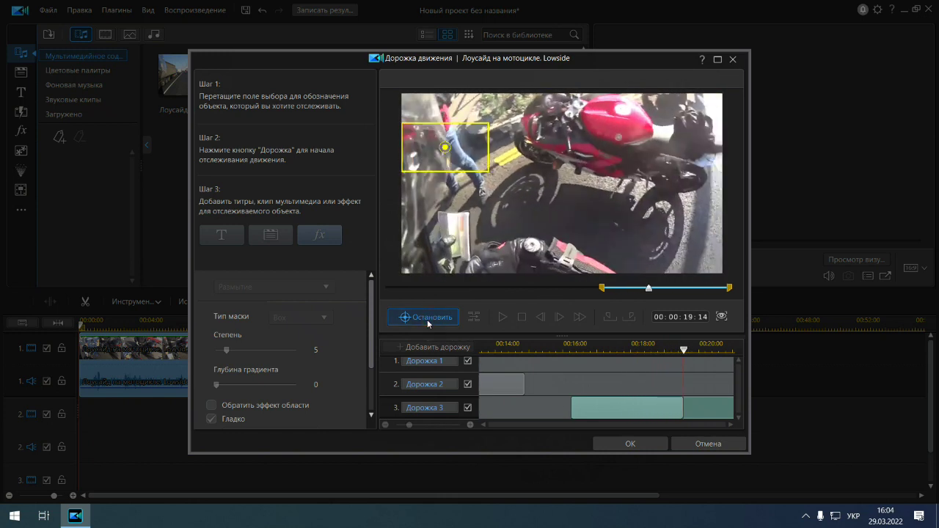
pyautogui.click(428, 317)
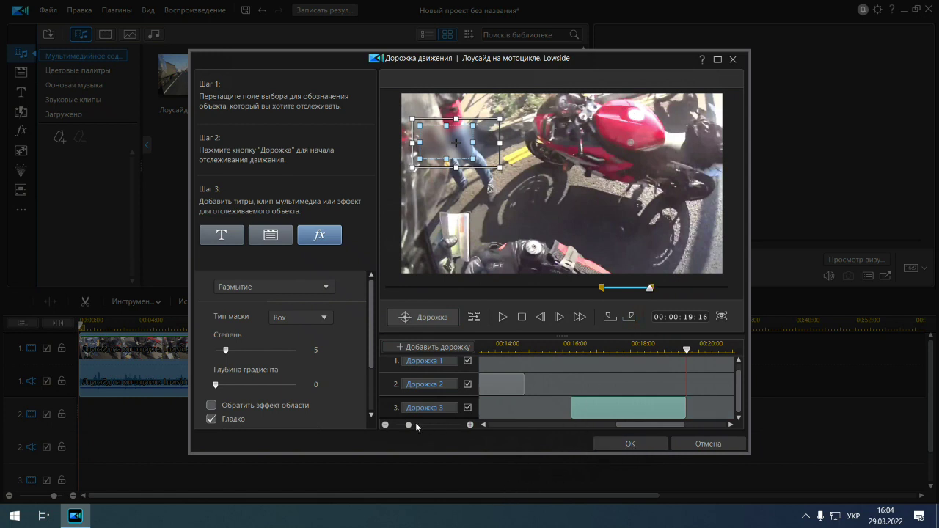
# - Play the remaining footage after the third track's section through to the clip's end and apply the motion tracking
pyautogui.moveTo(409, 425); pyautogui.dragTo(403, 427)
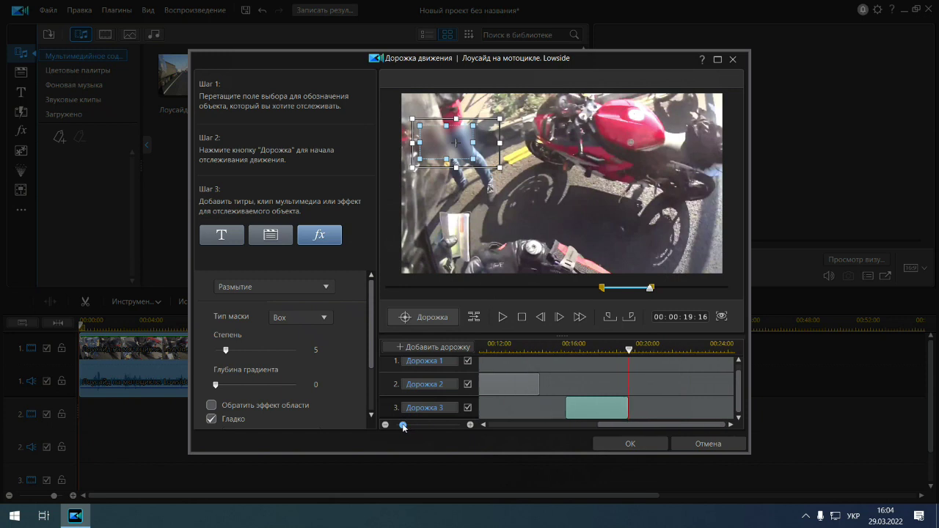
pyautogui.click(502, 317)
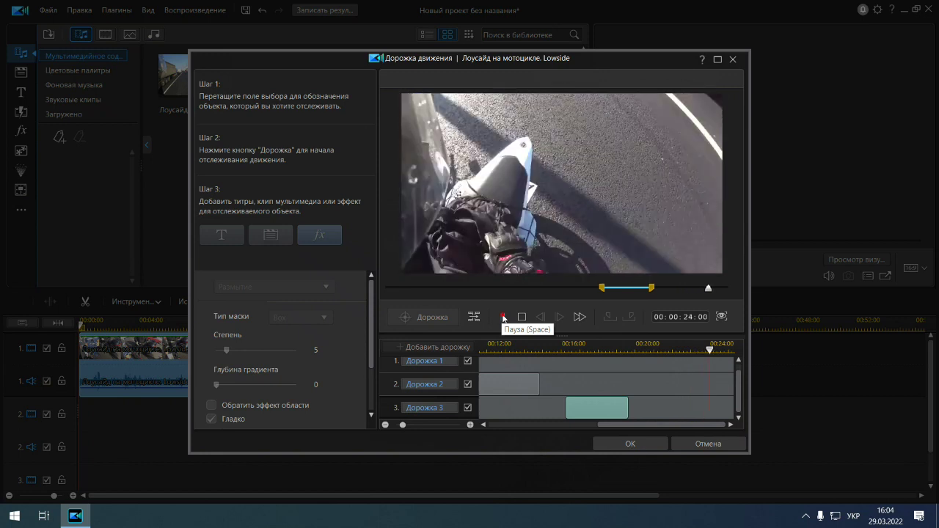
pyautogui.click(504, 317)
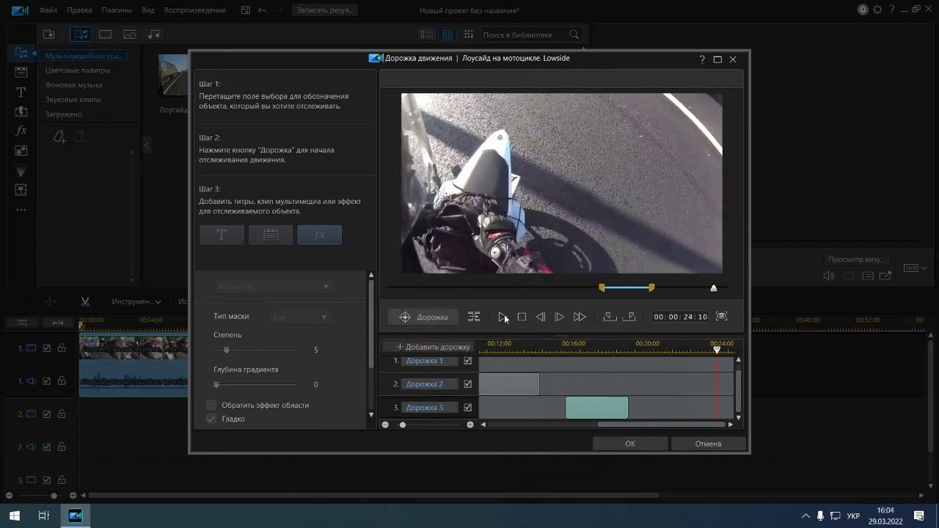
pyautogui.click(503, 317)
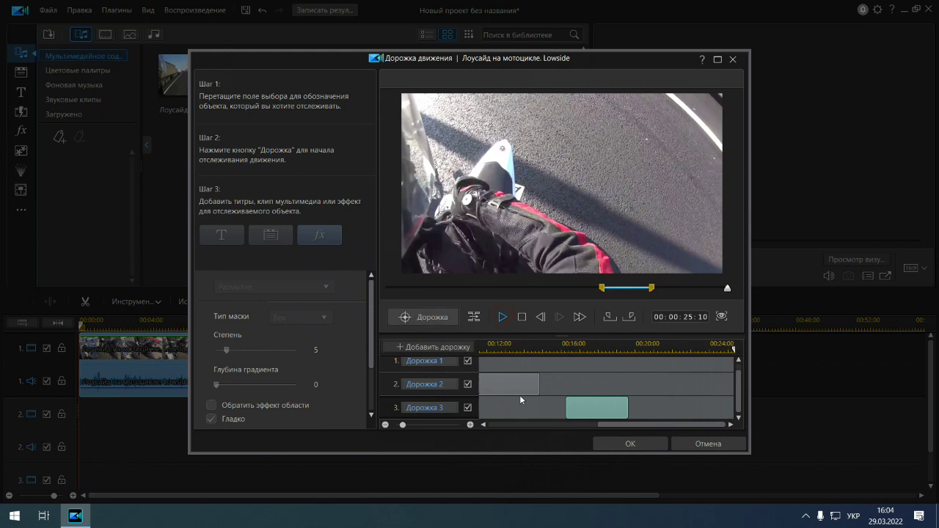
pyautogui.click(628, 444)
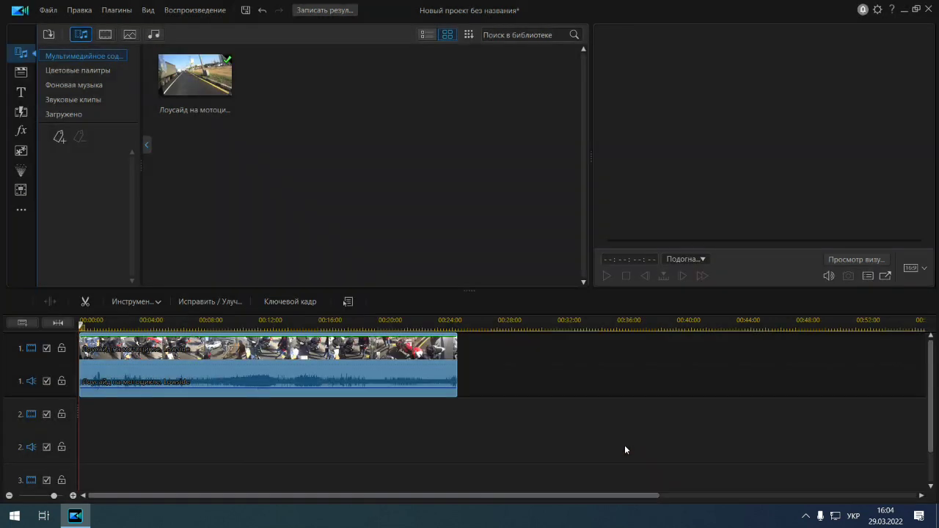
# - Play the edited clip from its beginning on the main timeline to check the plate blur, pausing at 00:00:21:11
pyautogui.click(396, 383)
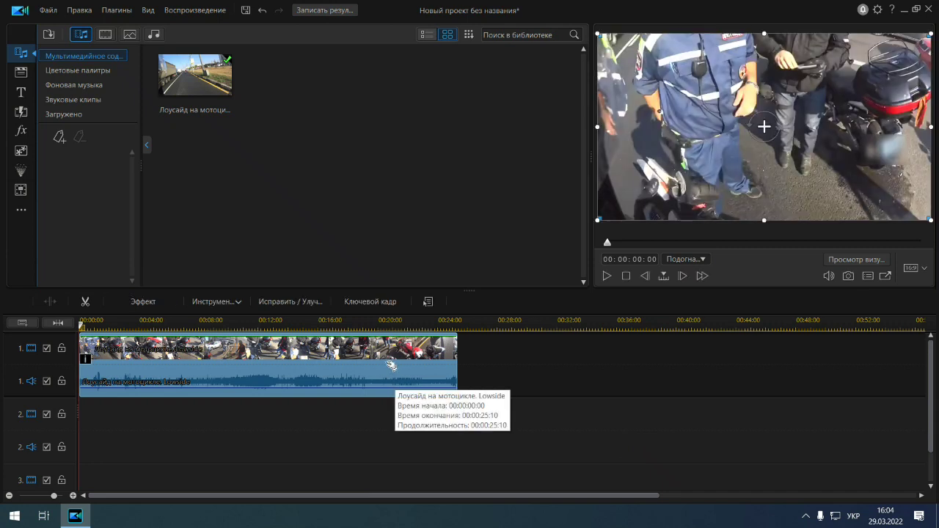
pyautogui.click(607, 279)
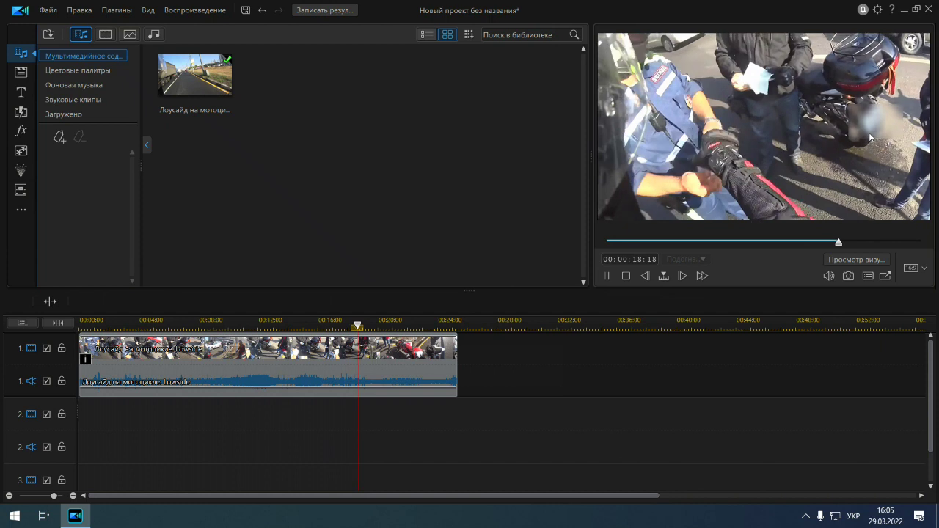
pyautogui.click(608, 276)
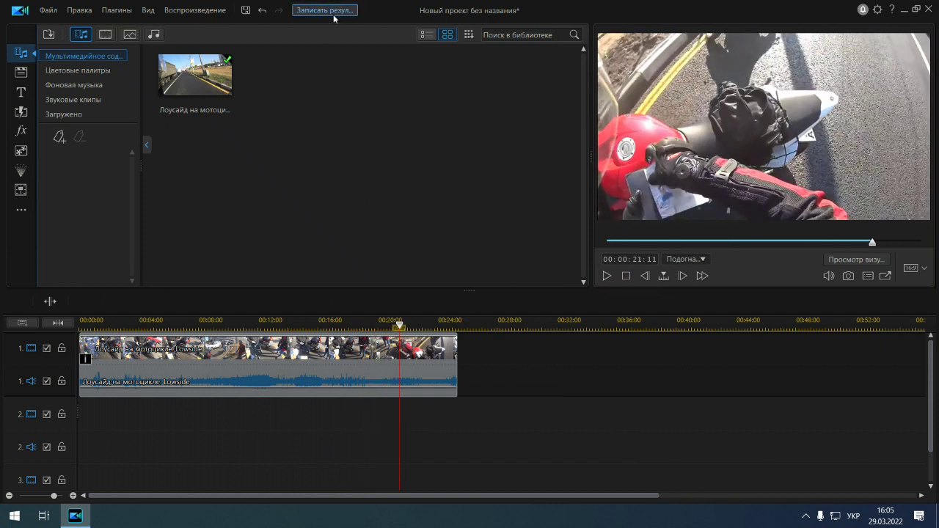